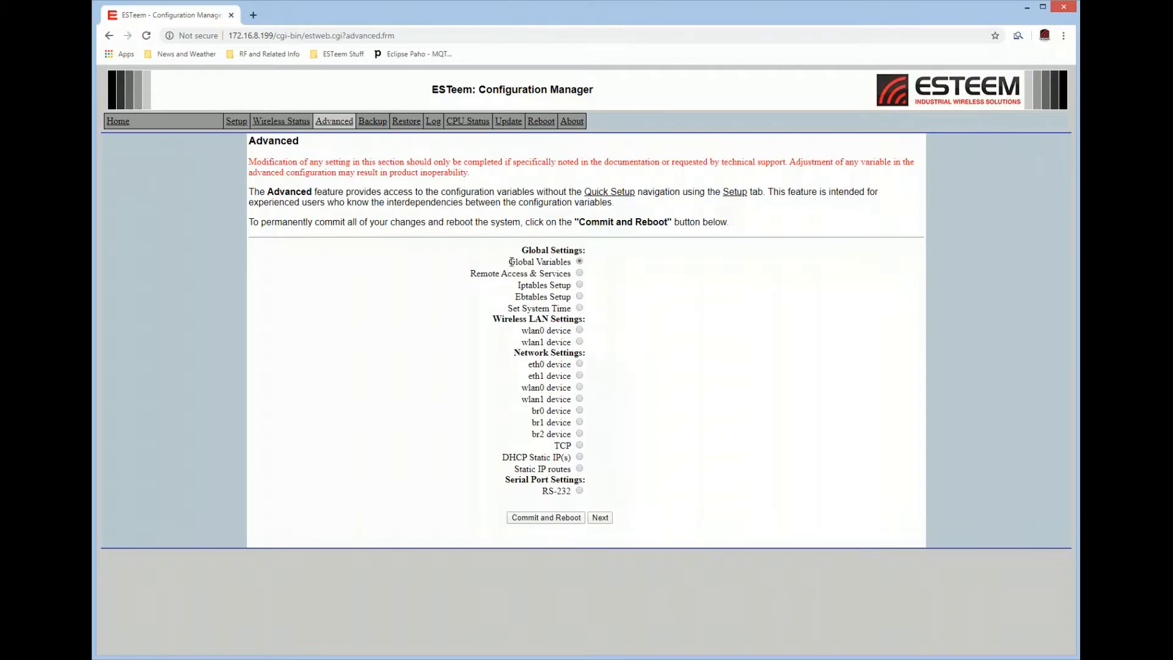
Step: Examine the Global Variables, wlan0 and wlan1 wireless entries and the Network Settings group on the Advanced page
triple_click(543, 263)
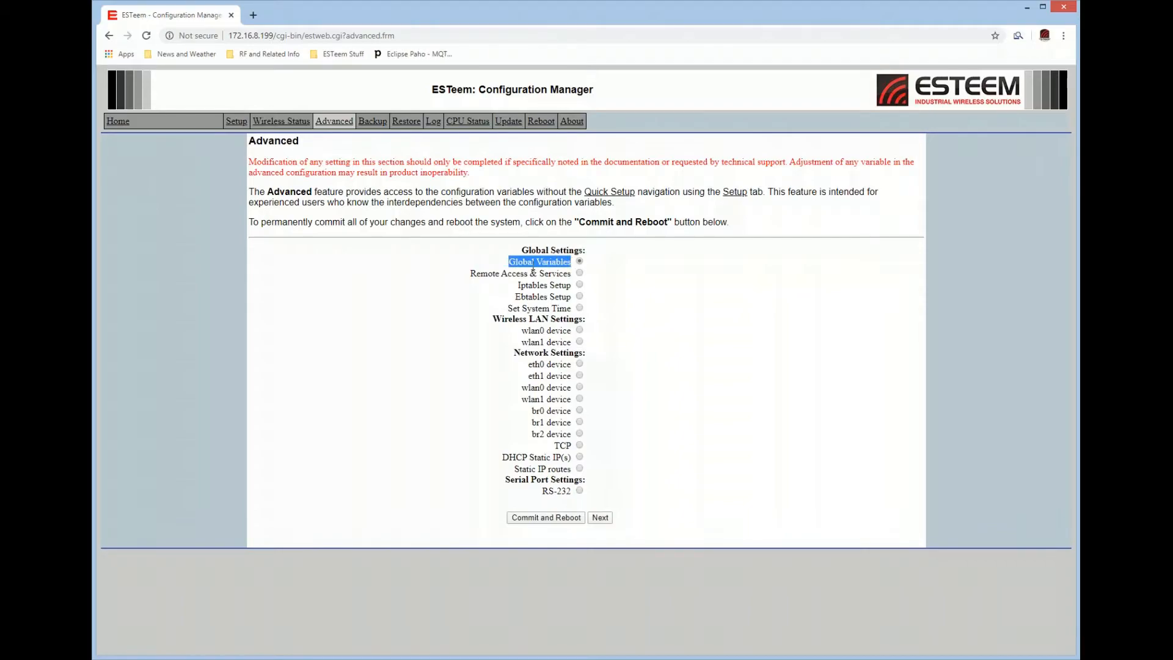
left_click_drag(471, 273, 573, 333)
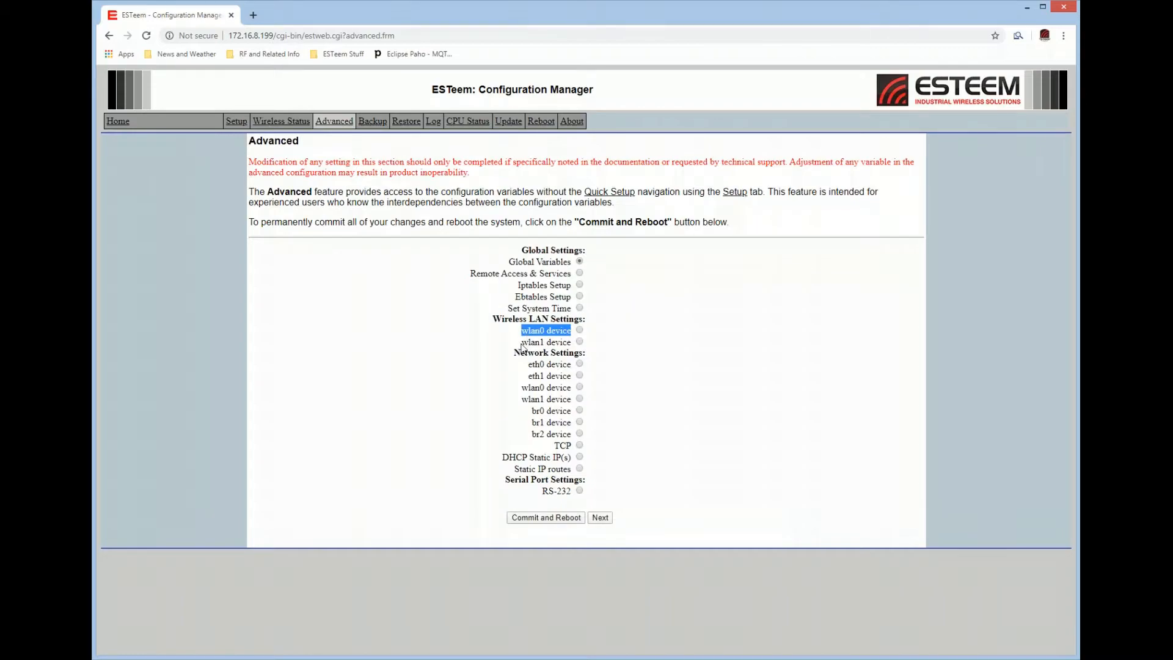
left_click_drag(523, 342, 573, 344)
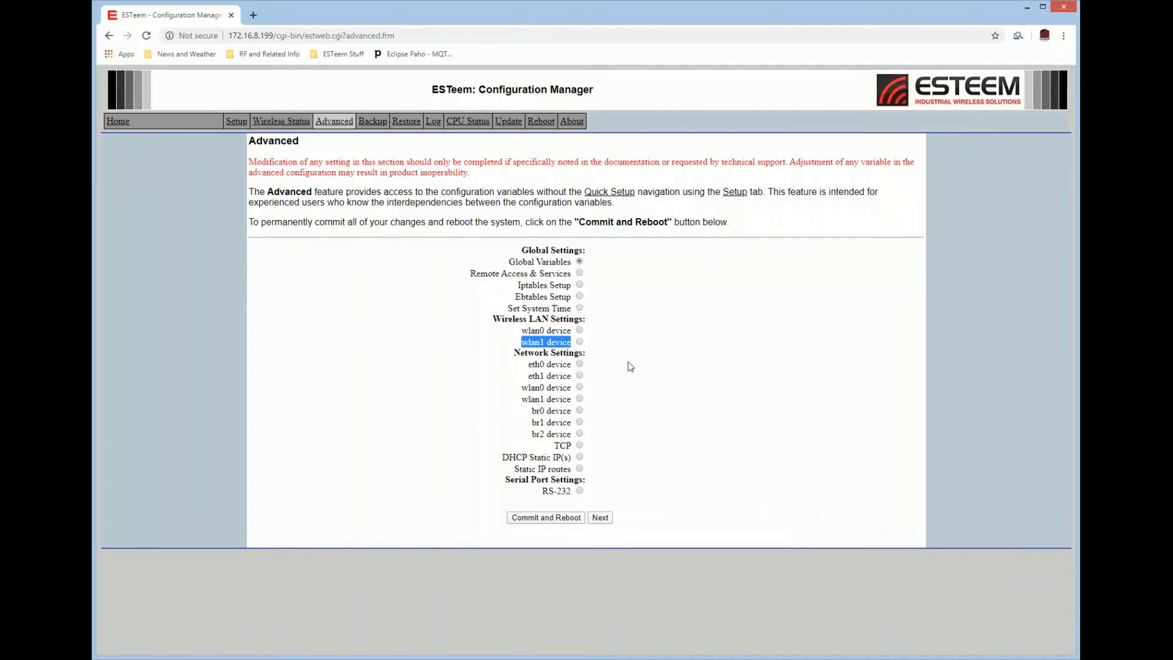
left_click_drag(515, 353, 594, 357)
left_click_drag(546, 365, 533, 366)
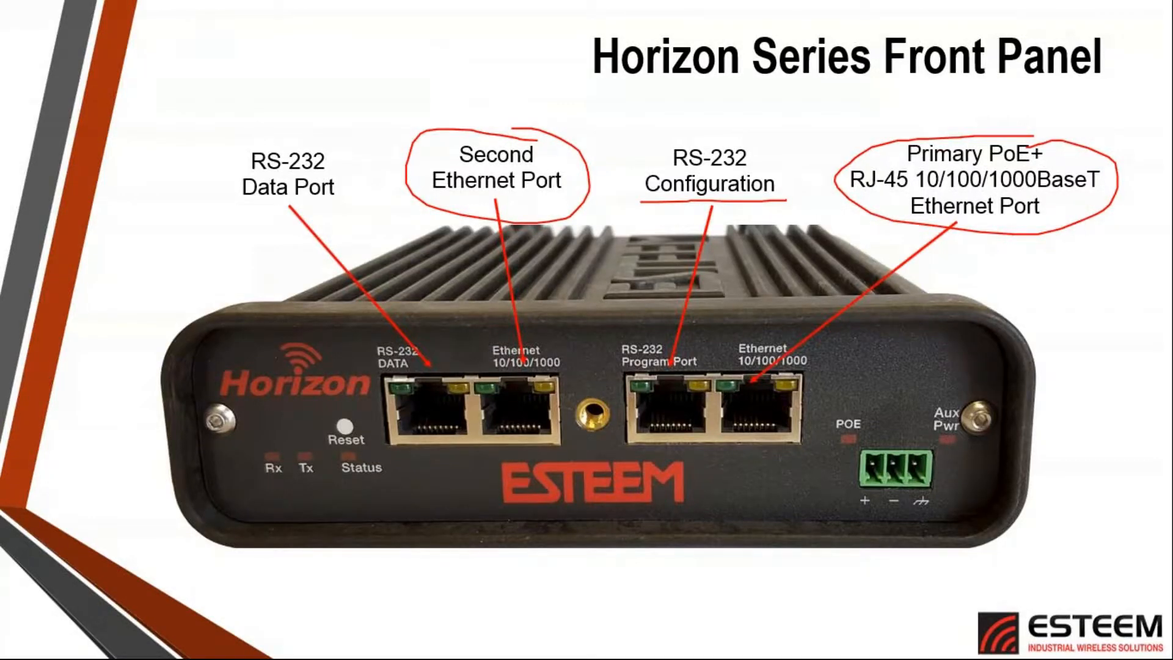
key("e")
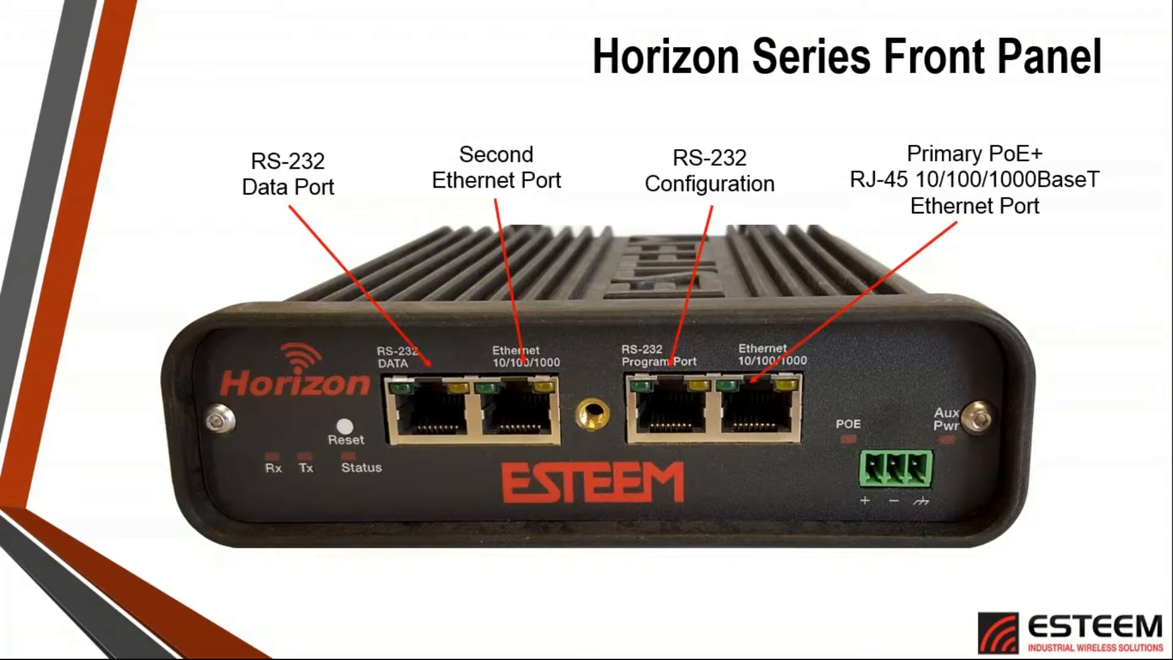
mouse_move(978, 231)
left_mouse_down()
mouse_move(978, 259)
mouse_move(1006, 232)
mouse_move(1005, 265)
mouse_move(1014, 244)
mouse_move(1017, 257)
mouse_move(1046, 258)
mouse_move(1079, 244)
mouse_move(1052, 236)
mouse_move(1052, 267)
left_mouse_up()
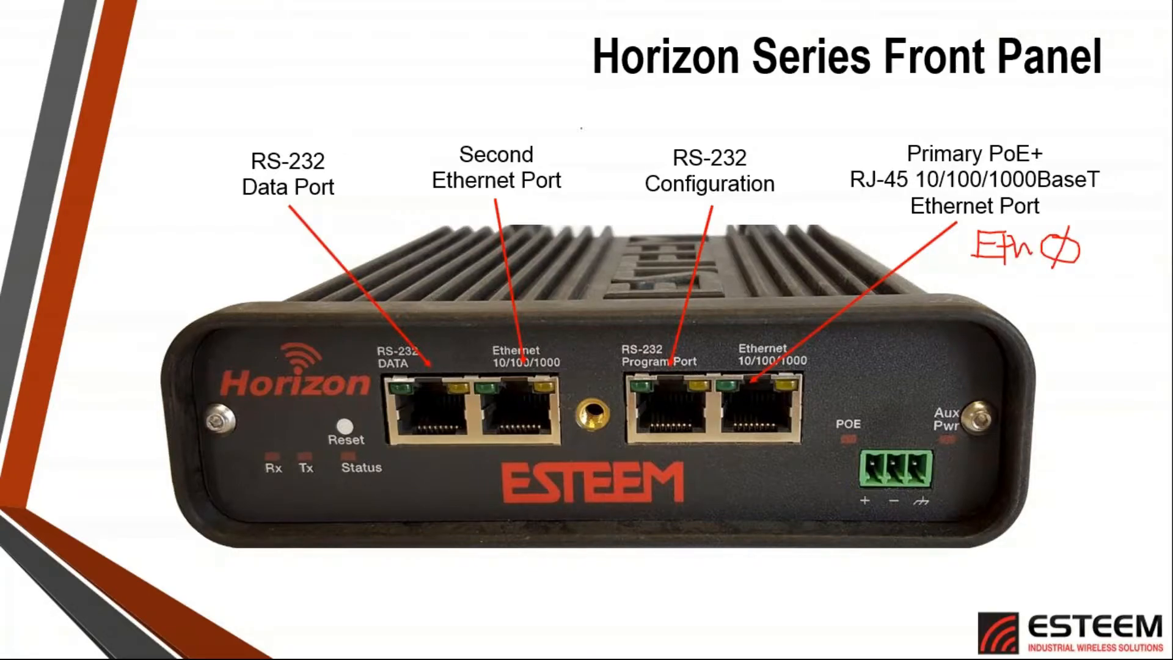
mouse_move(581, 128)
left_mouse_down()
mouse_move(581, 151)
mouse_move(594, 154)
left_mouse_up()
left_click_drag(249, 206, 345, 207)
left_click_drag(654, 200, 757, 195)
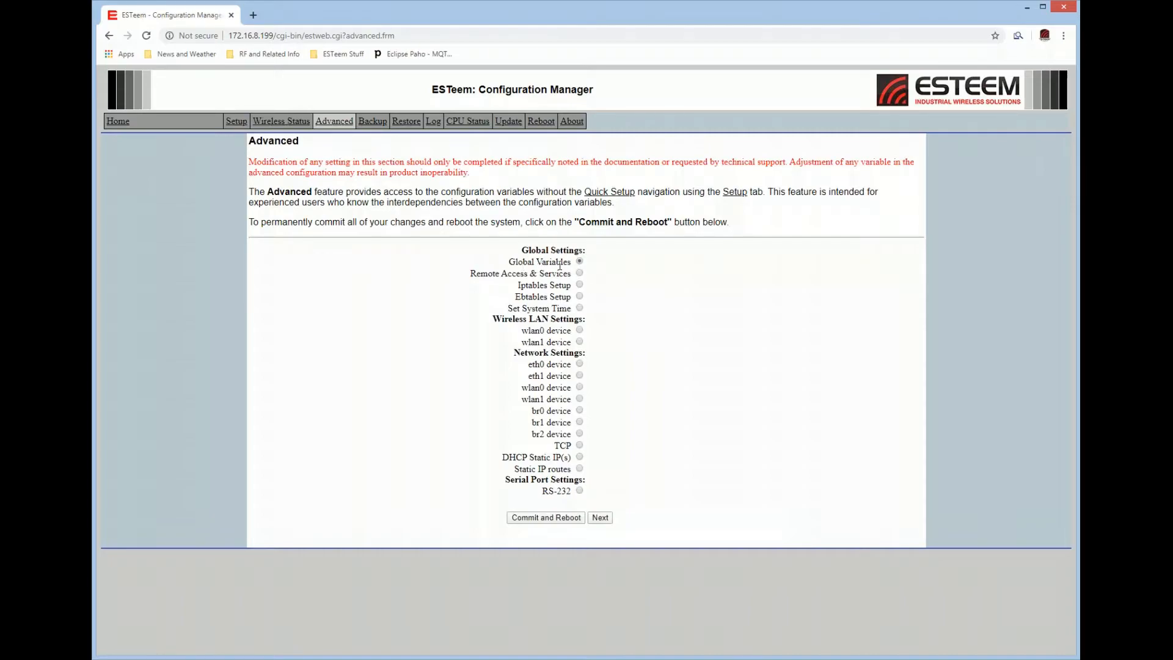
Step: Open the Global Variables settings, view the Radio ID field's suggestions, and return to the Advanced page
left_click(601, 519)
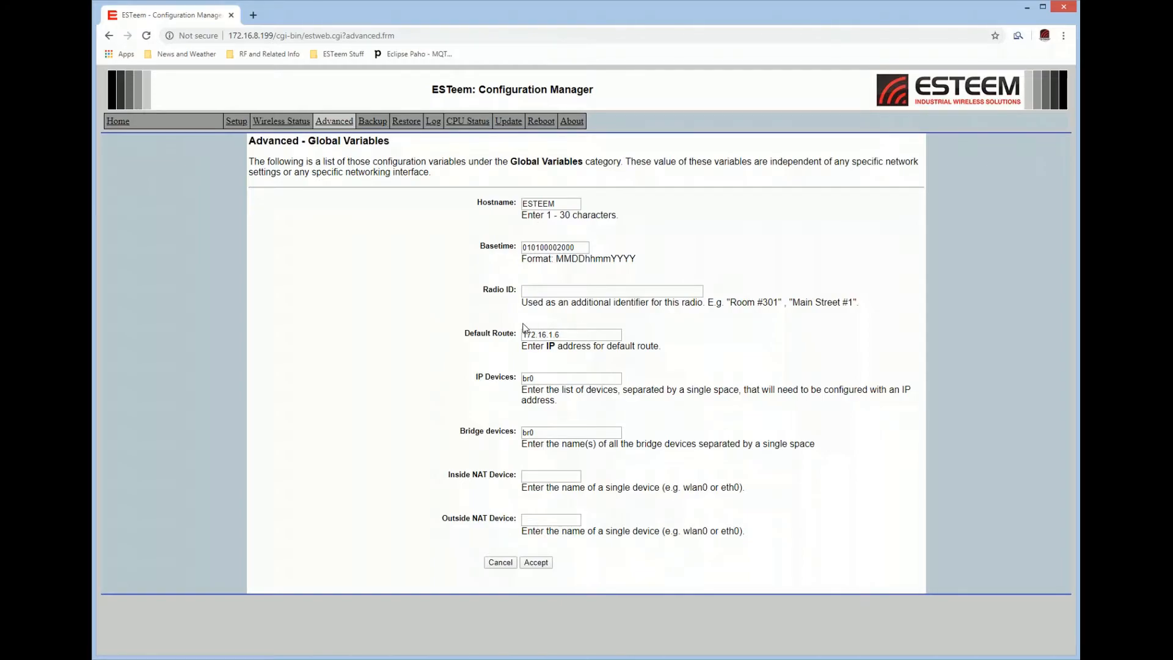
left_click(556, 291)
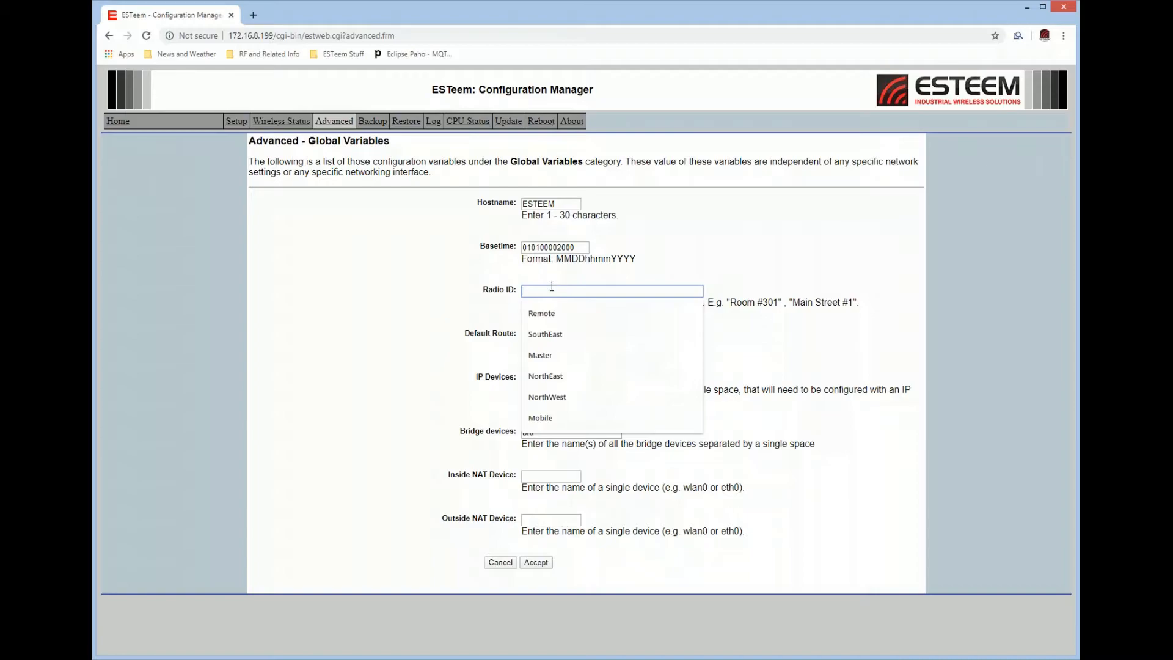
left_click(552, 286)
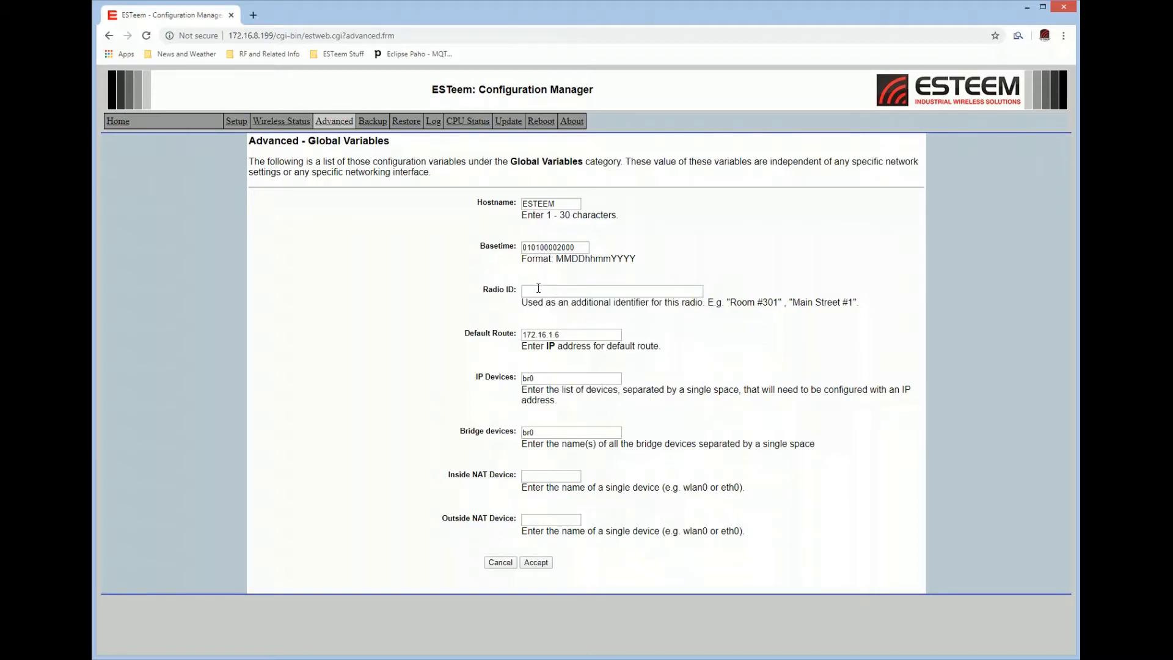
left_click(539, 288)
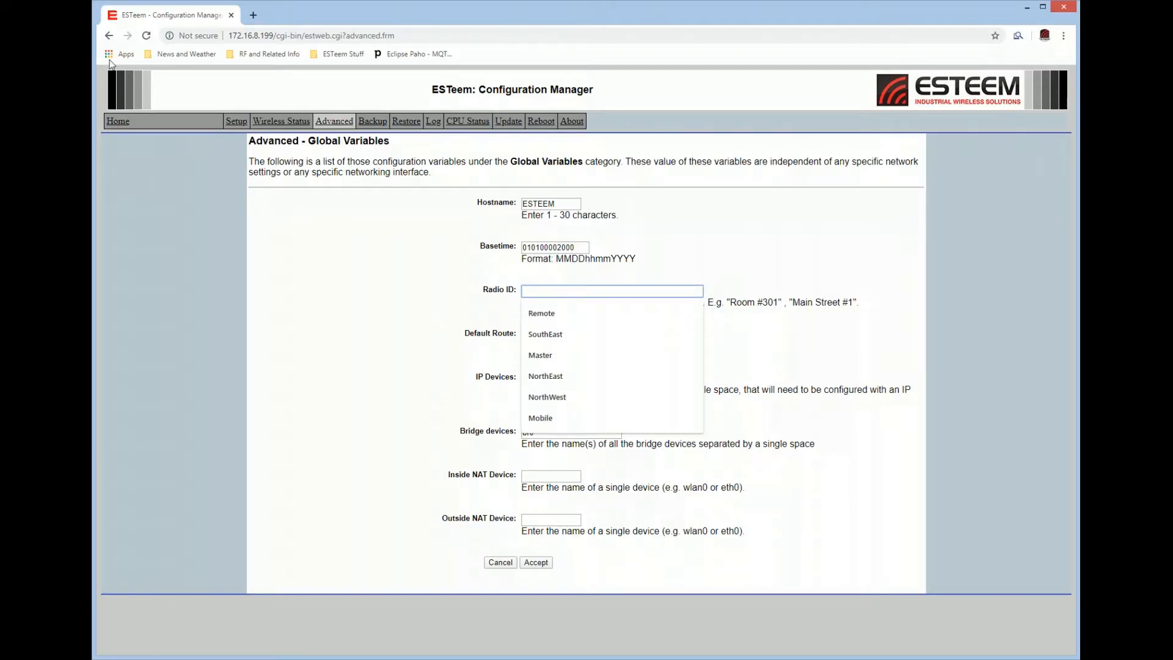
left_click(110, 36)
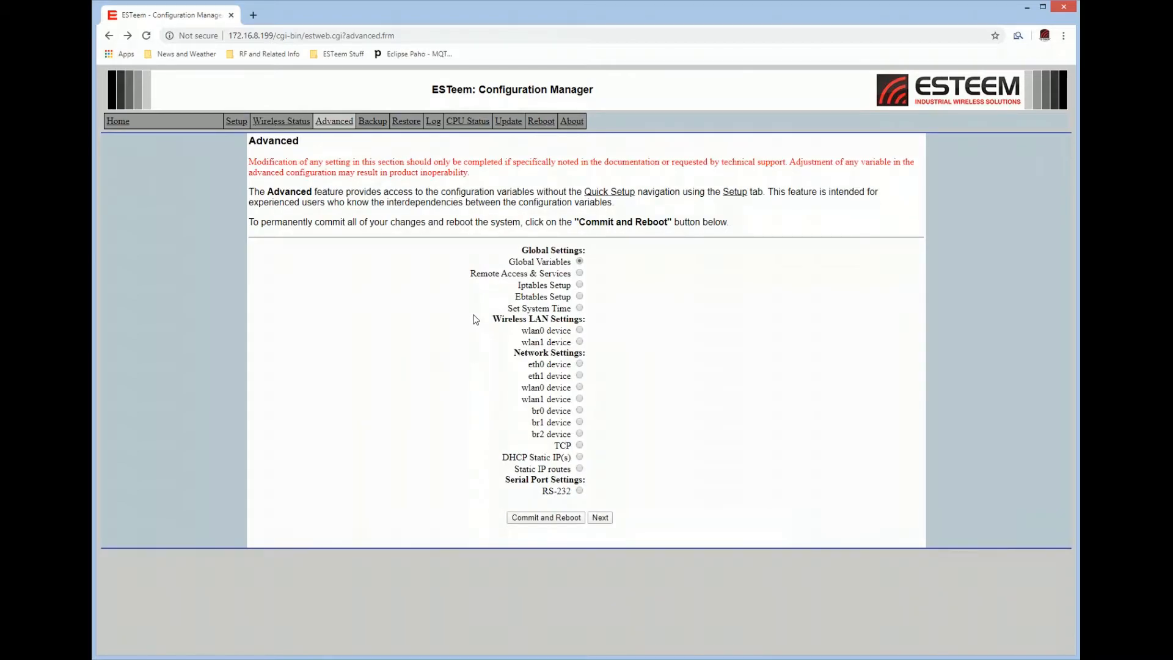
Step: Open the Advanced Settings of the wlan0 device under Wireless LAN Settings
left_click_drag(502, 323, 618, 318)
left_click(616, 318)
left_click(599, 517)
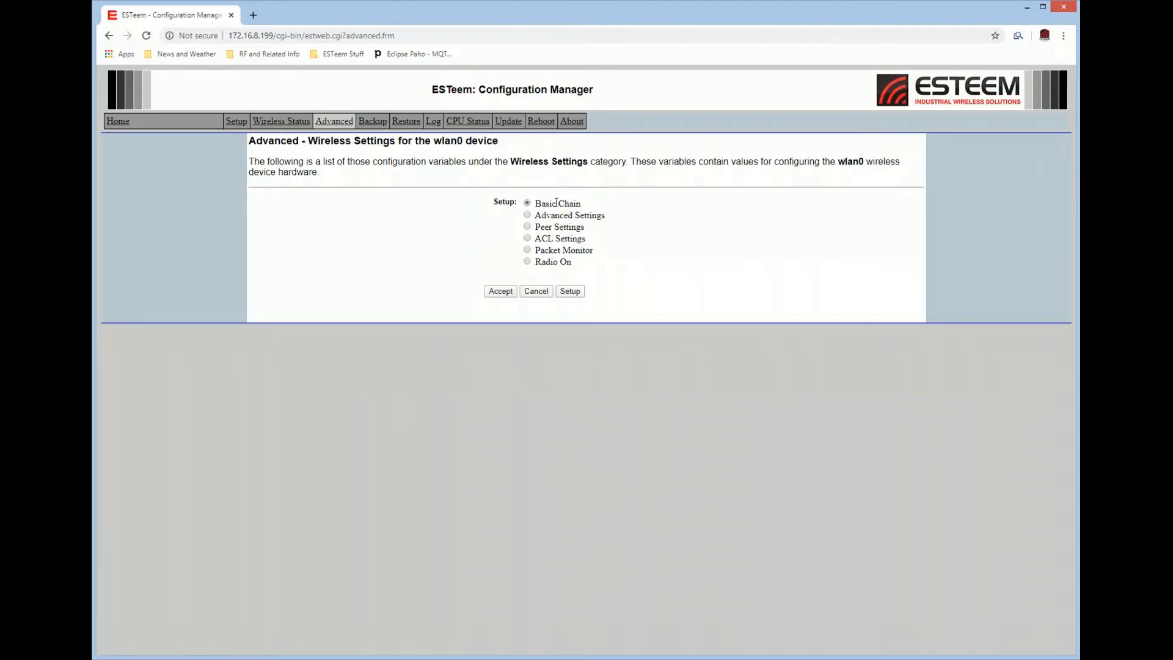
left_click_drag(556, 202, 582, 203)
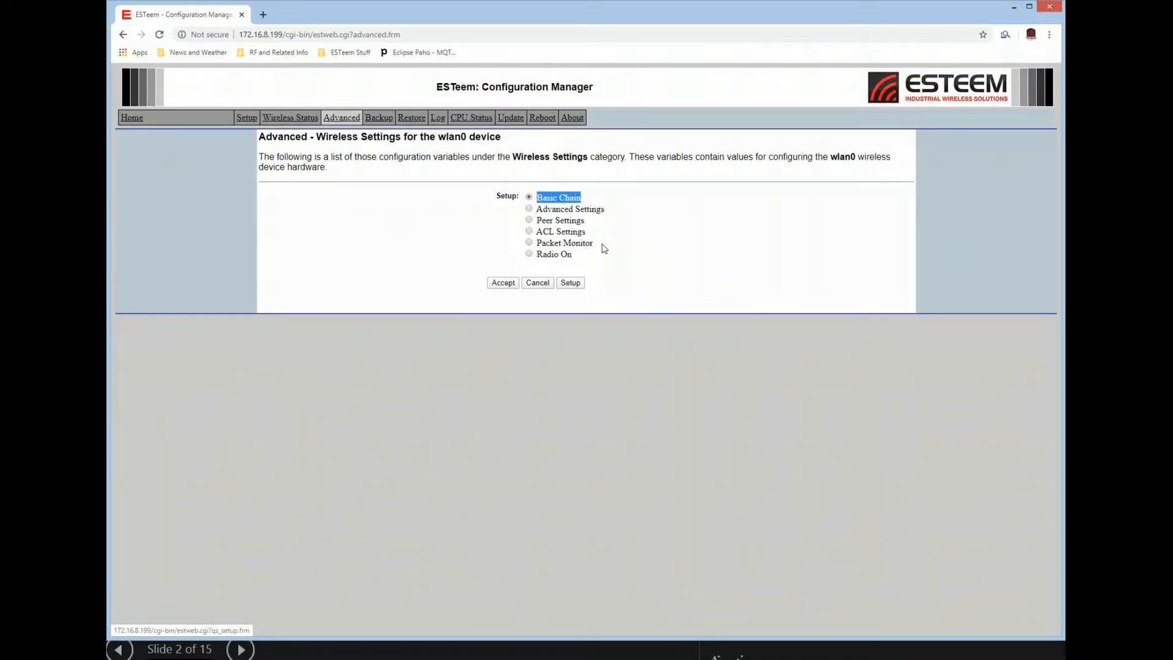
left_click(530, 209)
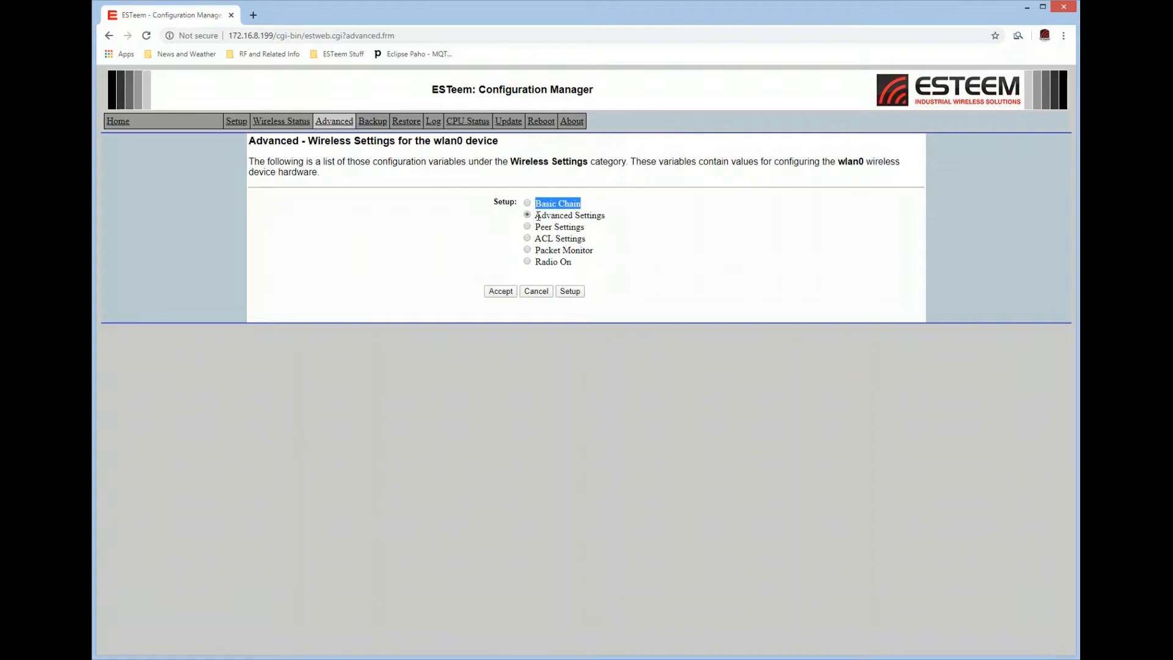
left_click_drag(537, 215, 608, 217)
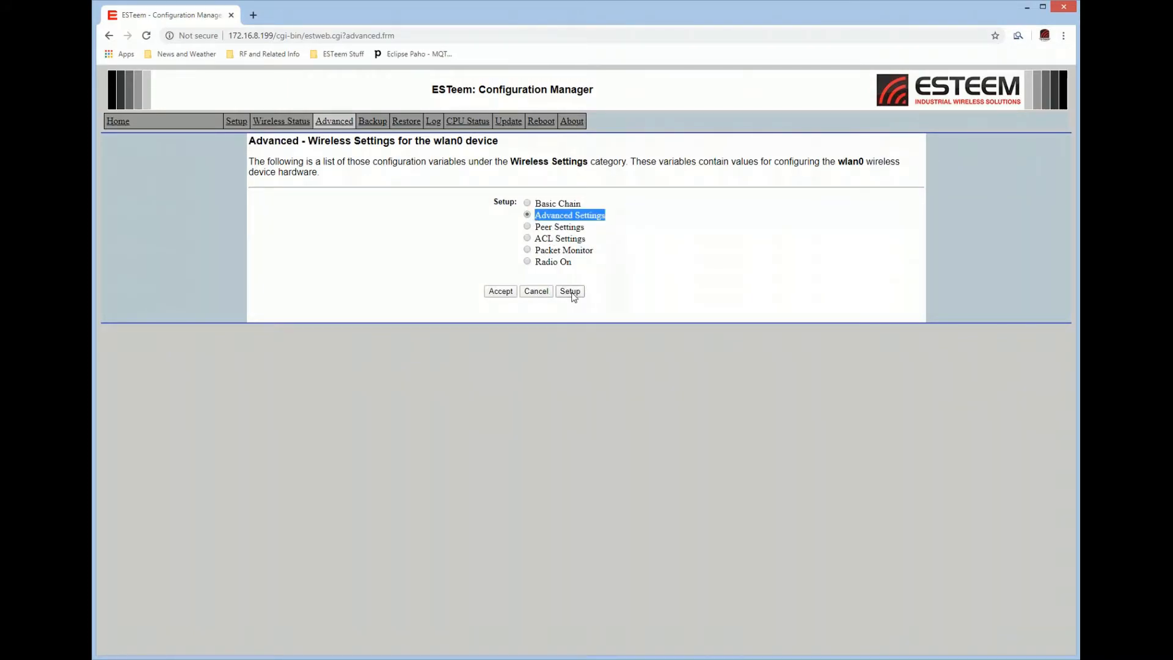
left_click(572, 293)
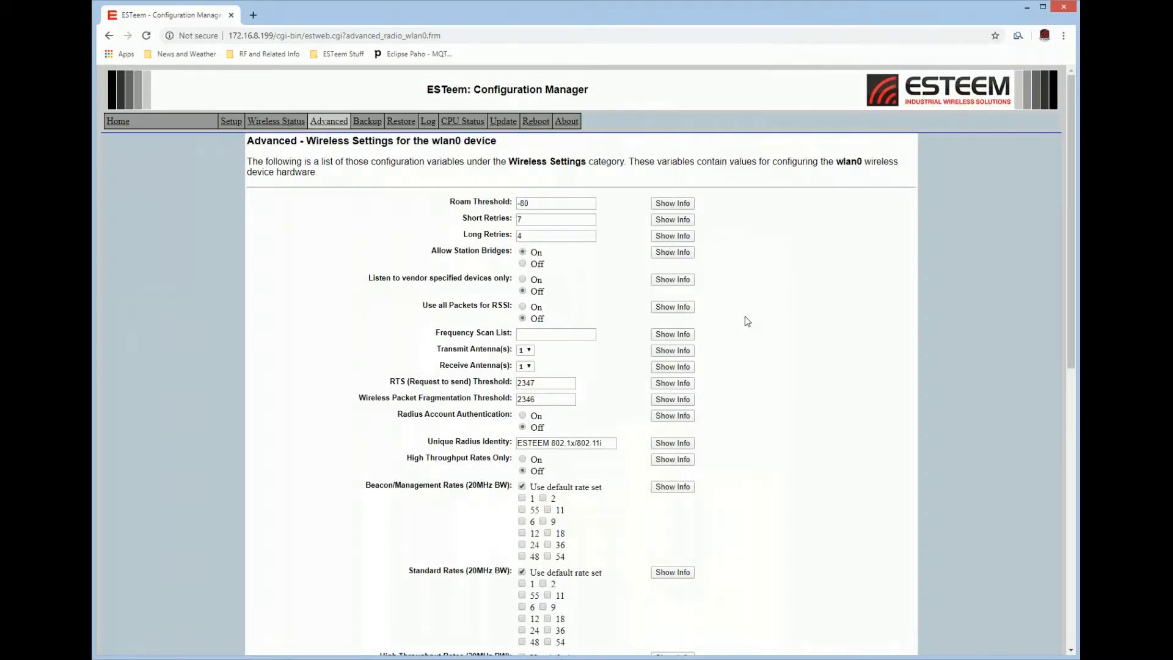
Step: Look through the wlan0 advanced settings and view the Transmit Antenna(s) and Receive Antenna(s) choices without changing them
scroll(759, 313, "down", 9)
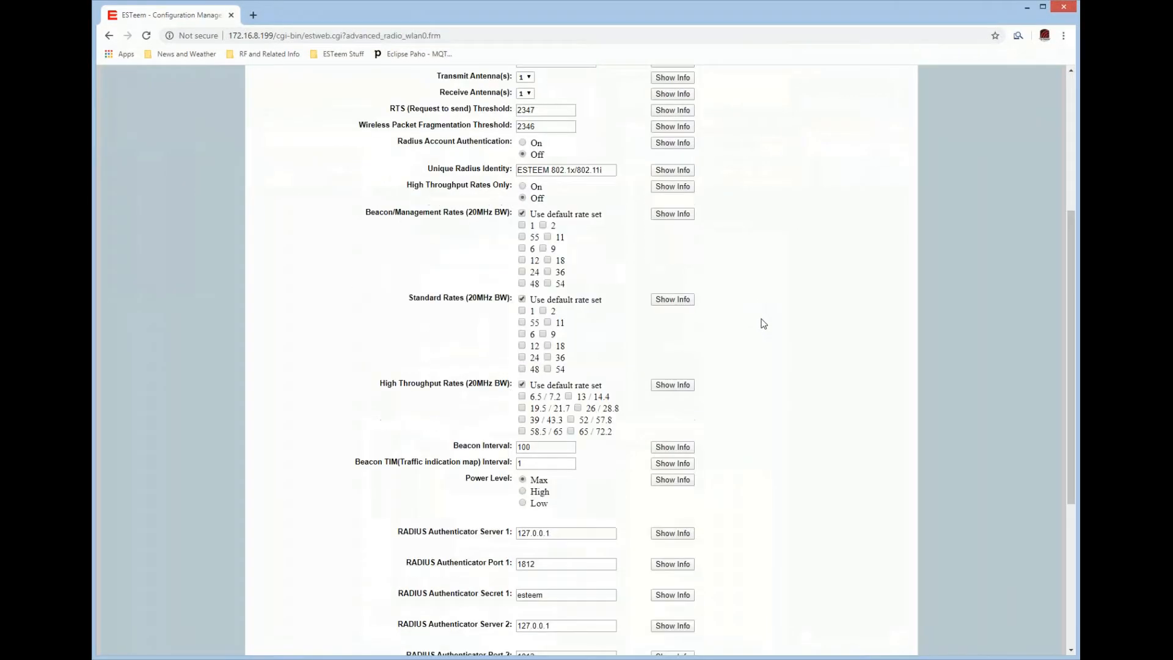
scroll(766, 333, "up", 5)
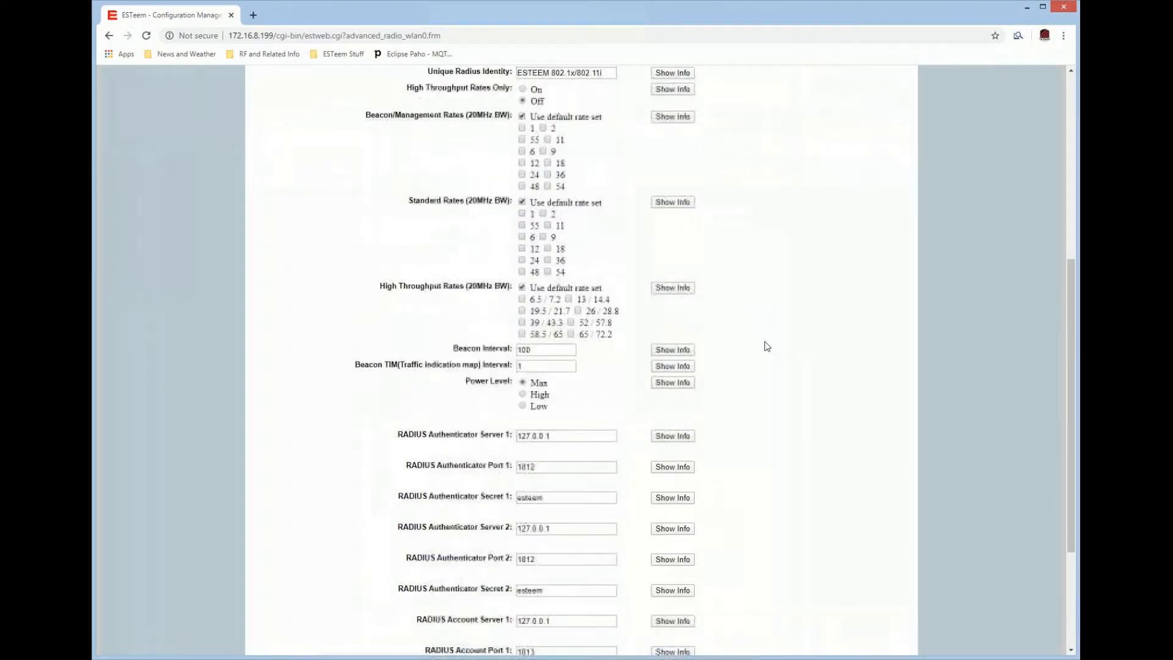
scroll(765, 342, "up", 3)
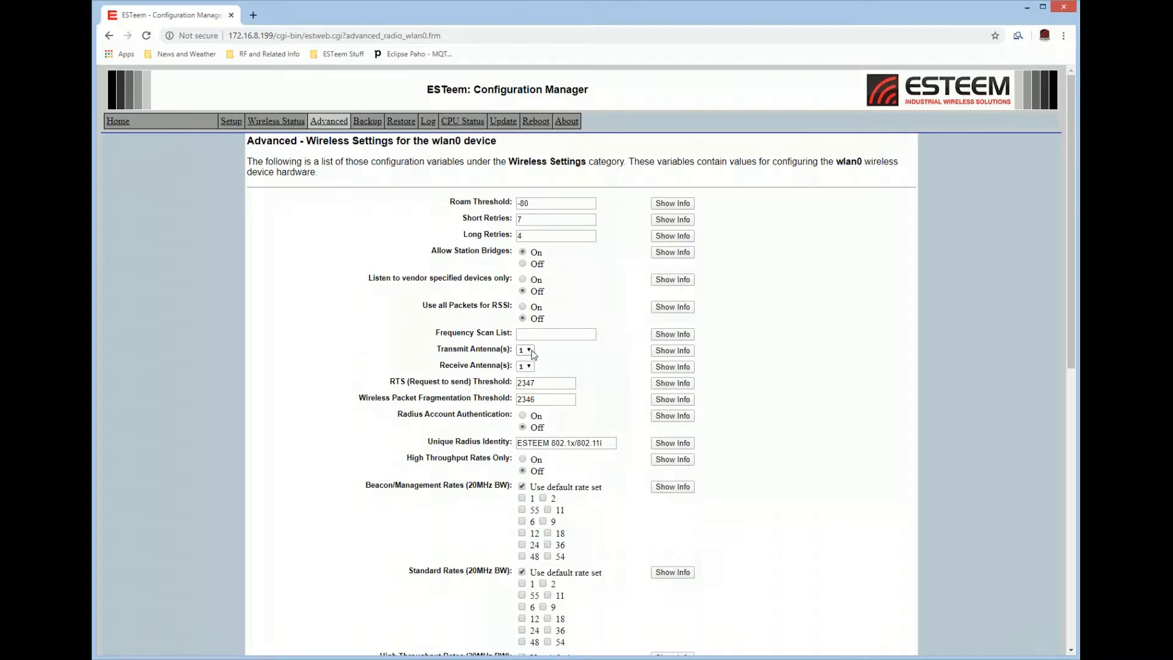
left_click(530, 350)
left_click(532, 351)
left_click(530, 366)
left_click(531, 367)
left_click(530, 351)
left_click(530, 353)
Step: Review the Max, High and Low power levels of wlan0, leave Max selected, and exit the advanced settings without saving
scroll(618, 380, "down", 5)
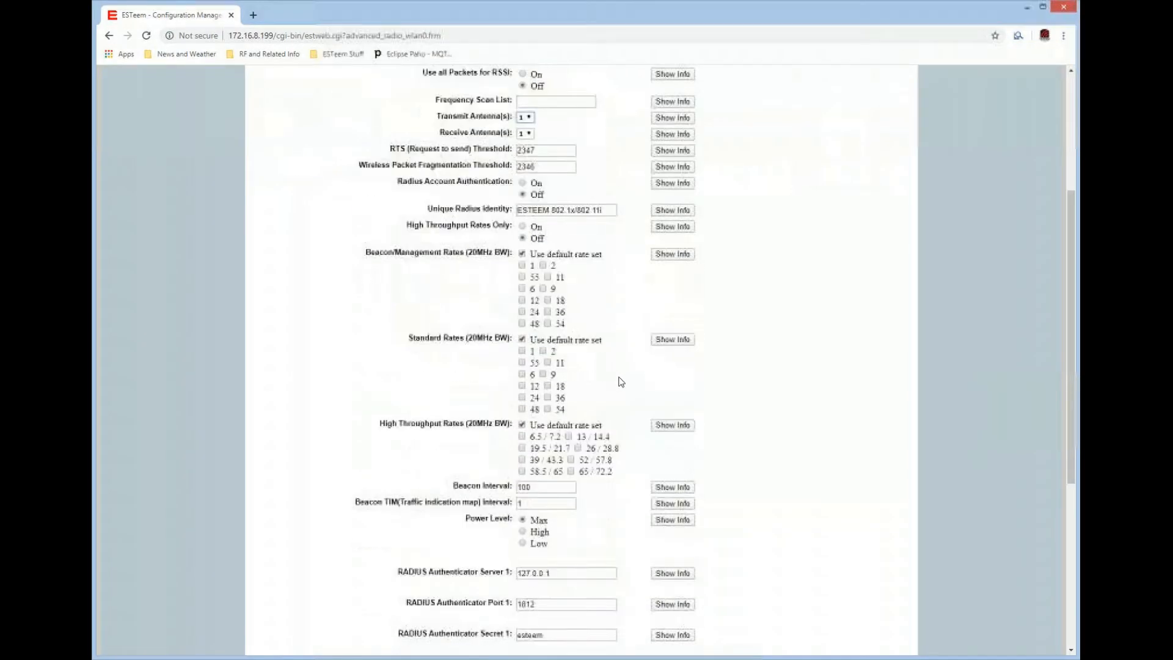
scroll(621, 384, "down", 1)
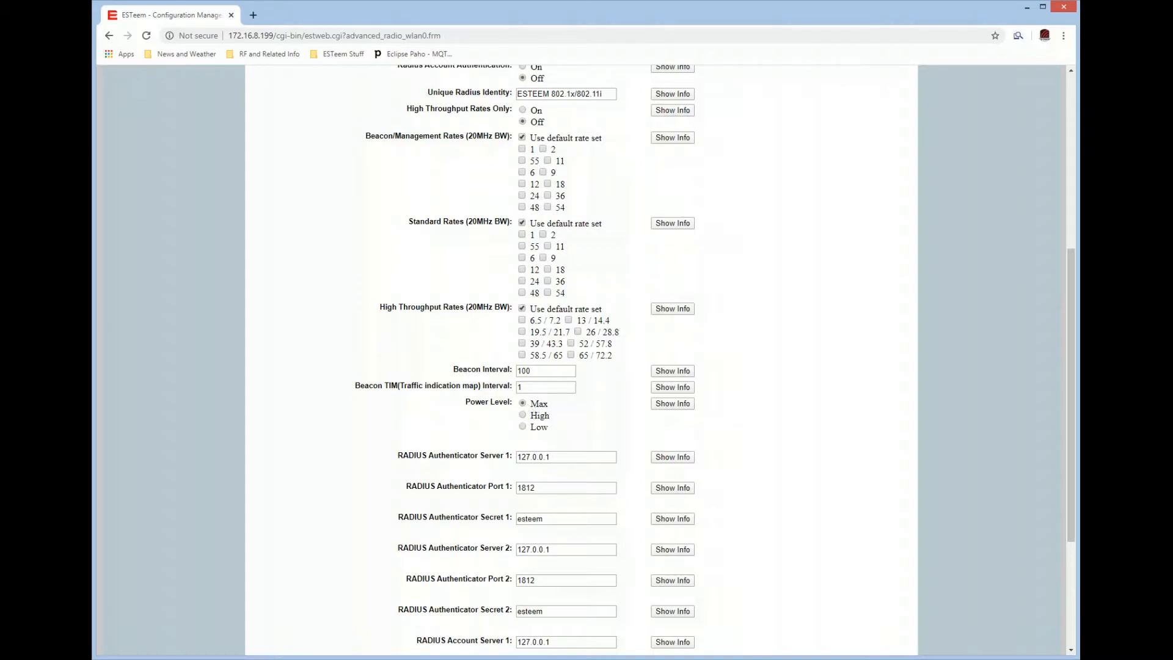
left_click_drag(529, 404, 547, 404)
double_click(534, 415)
double_click(534, 426)
left_click(545, 405)
left_click(525, 426)
left_click(523, 404)
left_click(524, 415)
left_click(523, 403)
scroll(790, 308, "down", 3)
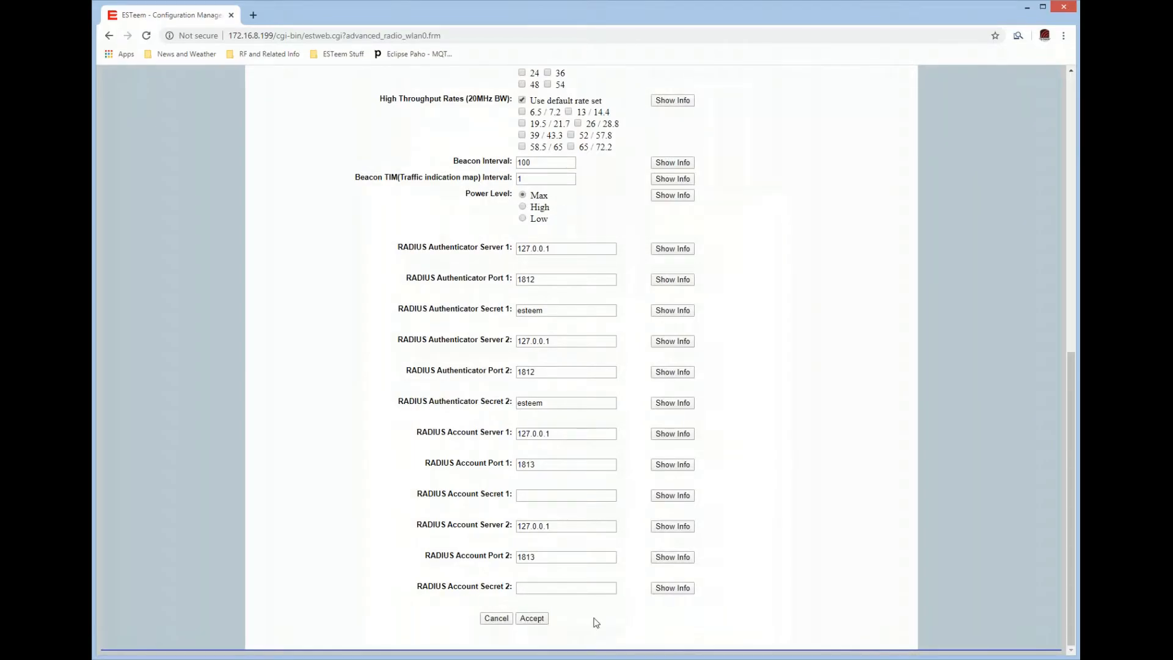
left_click(498, 618)
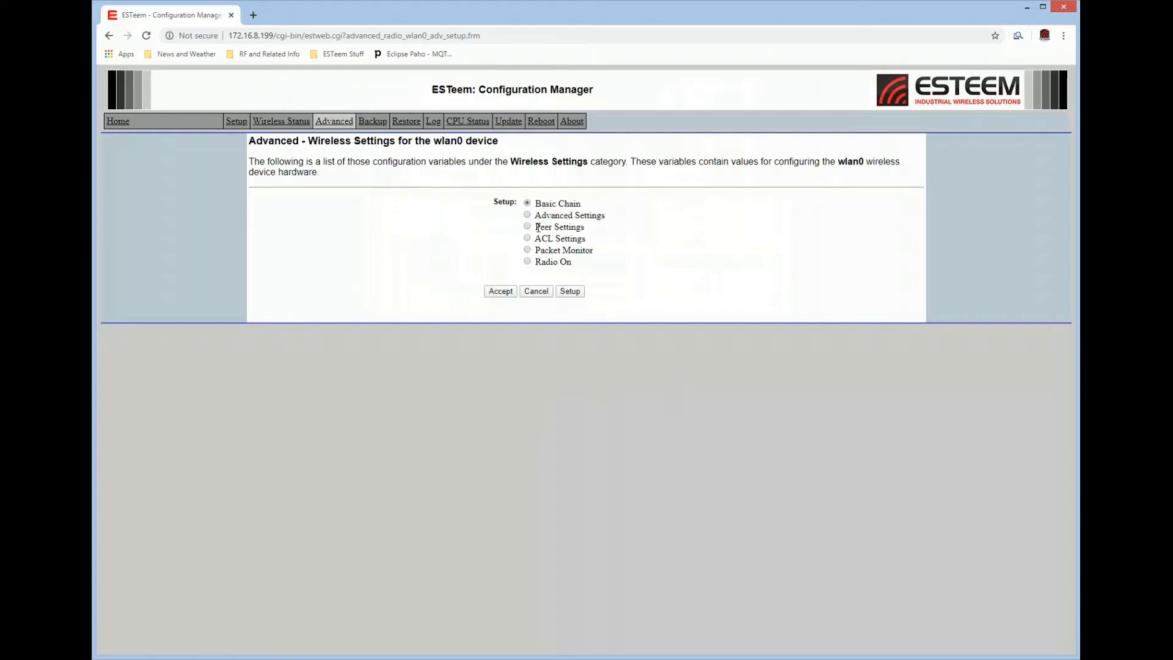
Step: View the Peer Settings list of the wlan0 device and return to its wireless setup options
left_click_drag(537, 228, 585, 227)
left_click(527, 227)
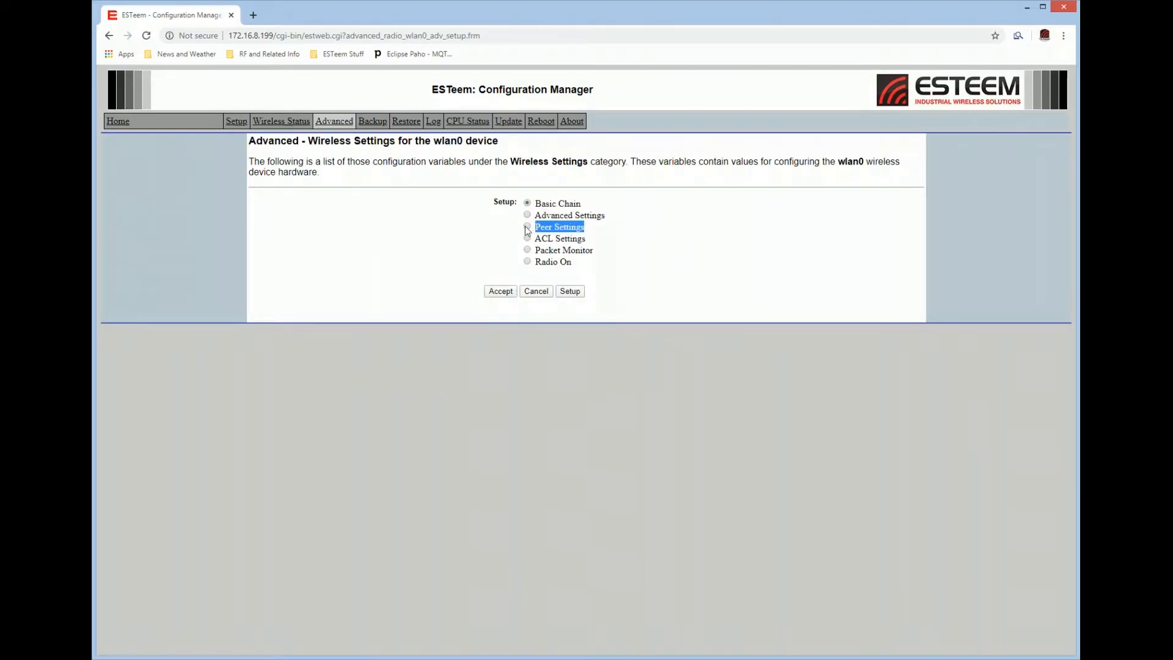
left_click(570, 292)
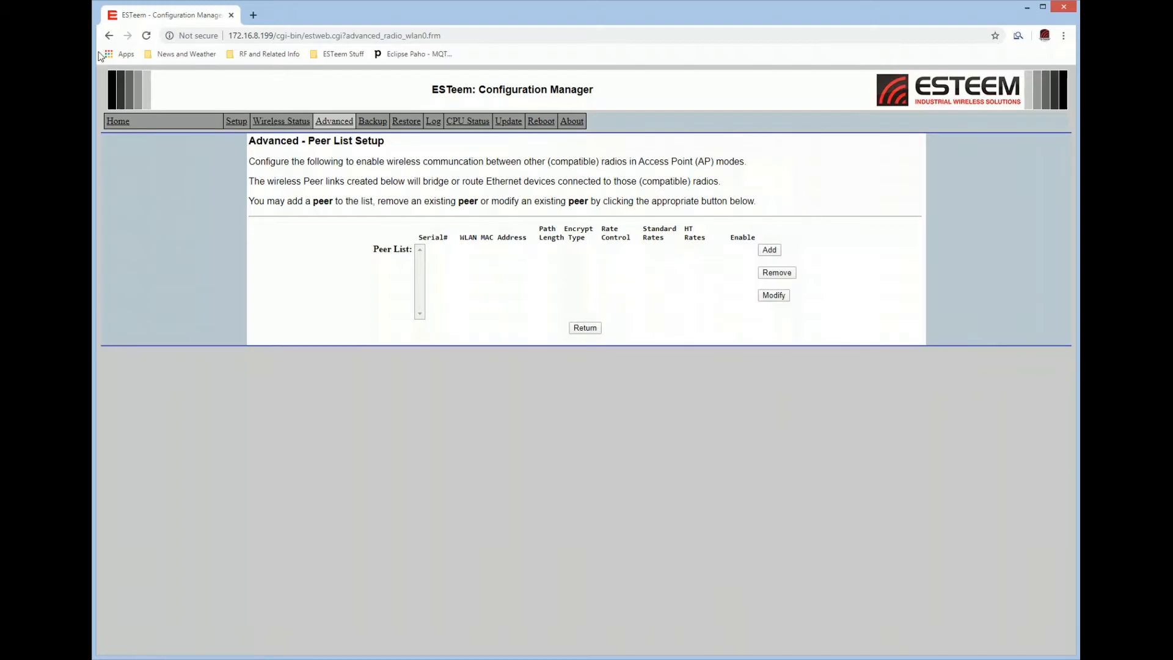
left_click(109, 35)
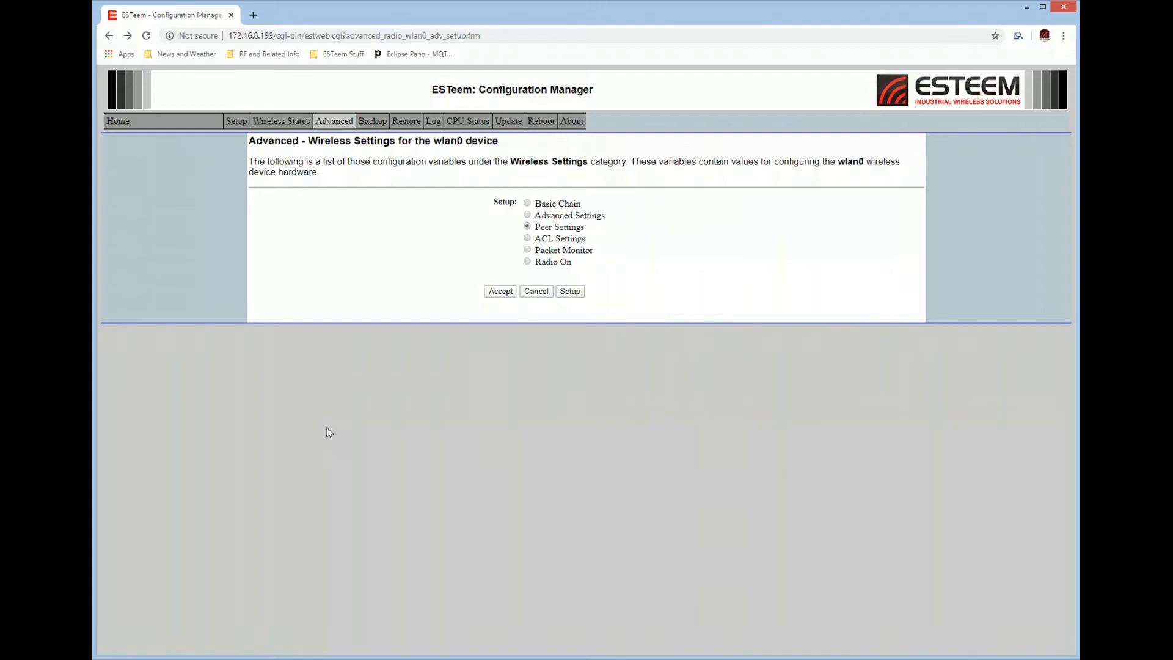
Step: View the ACL Settings of the wlan0 device and return to its wireless setup options
left_click(528, 238)
left_click(570, 292)
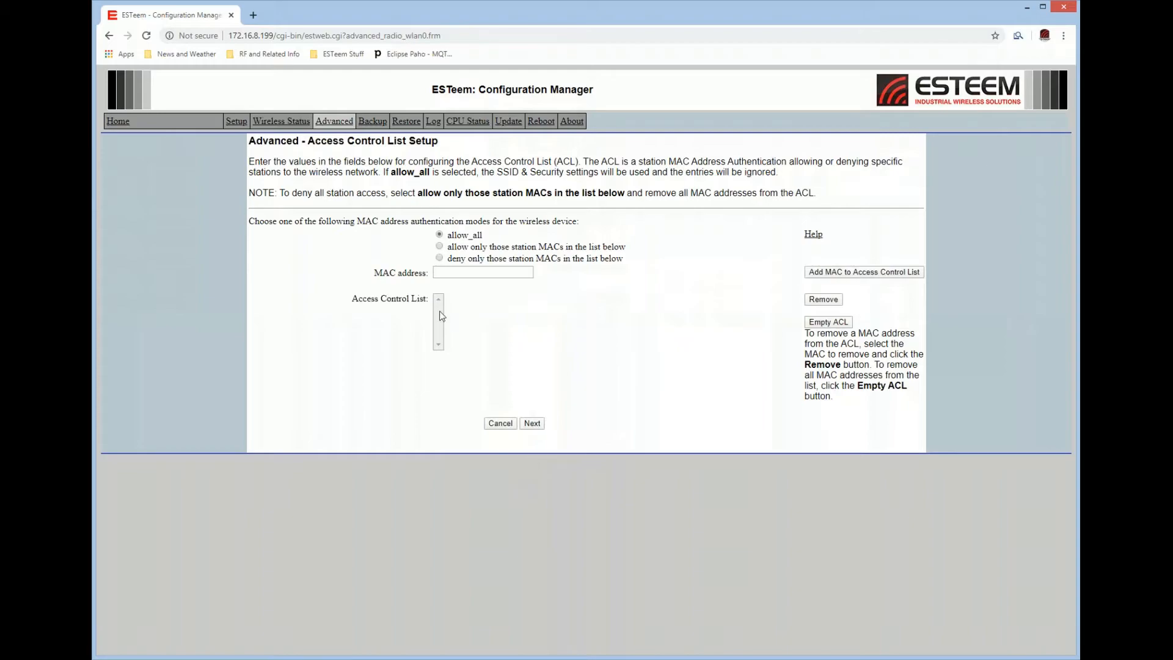
key("alt+Left")
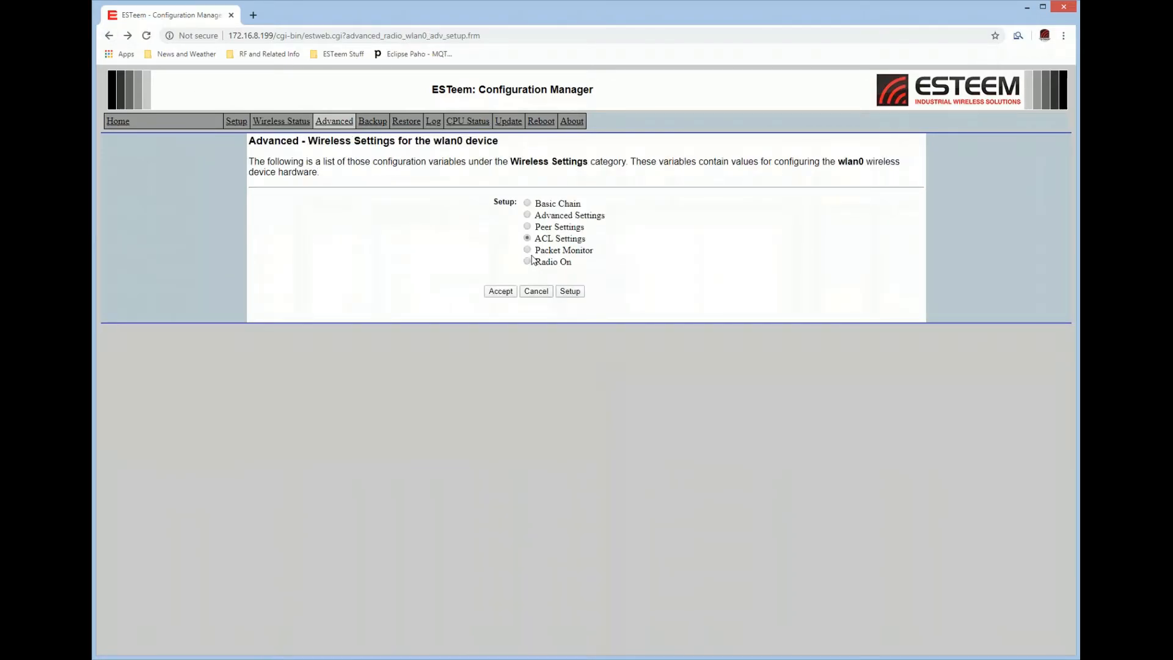
Step: View the Radio On options of the wlan0 device, then cancel back to the main Advanced page
left_click(528, 251)
left_click(571, 292)
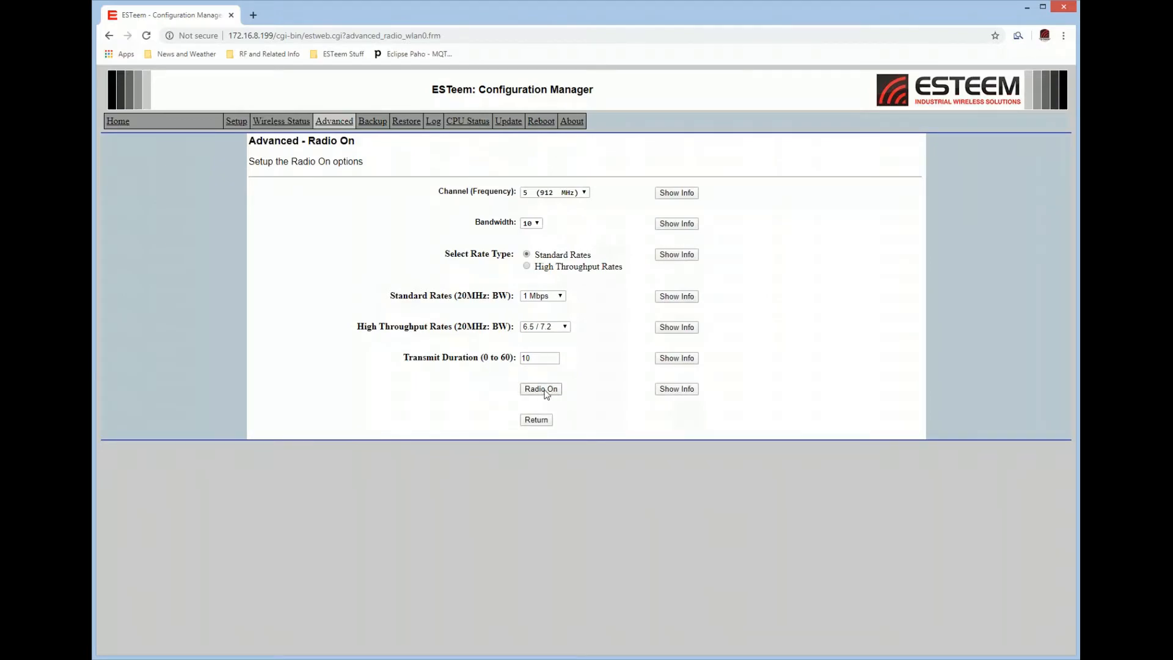
left_click(538, 421)
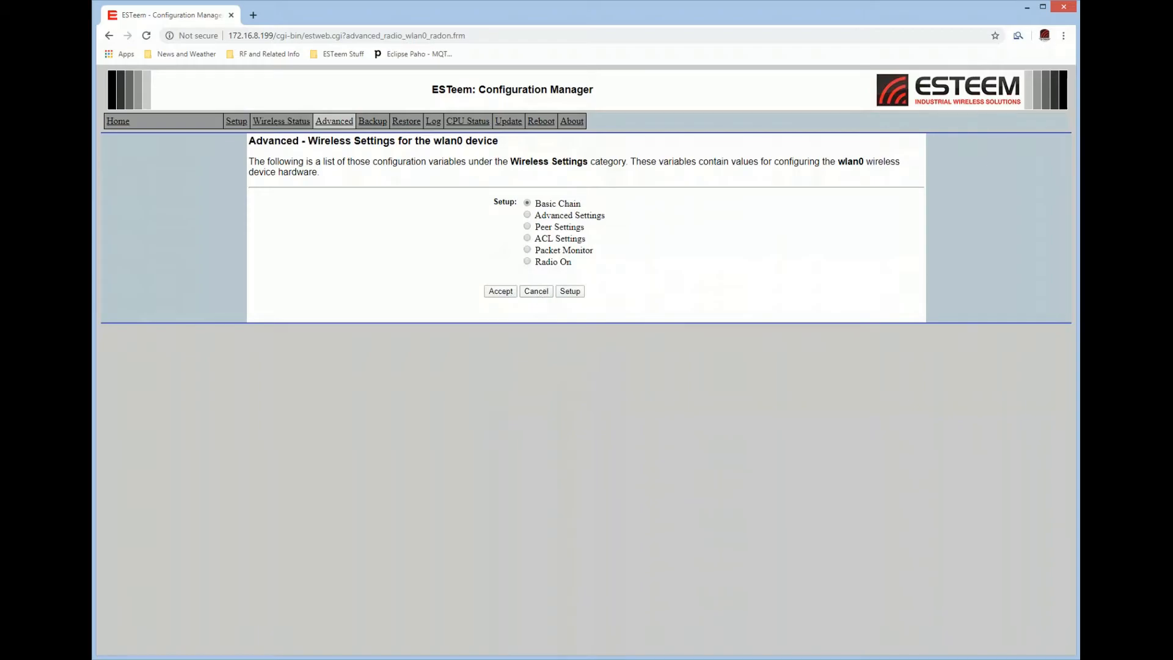
left_click(538, 292)
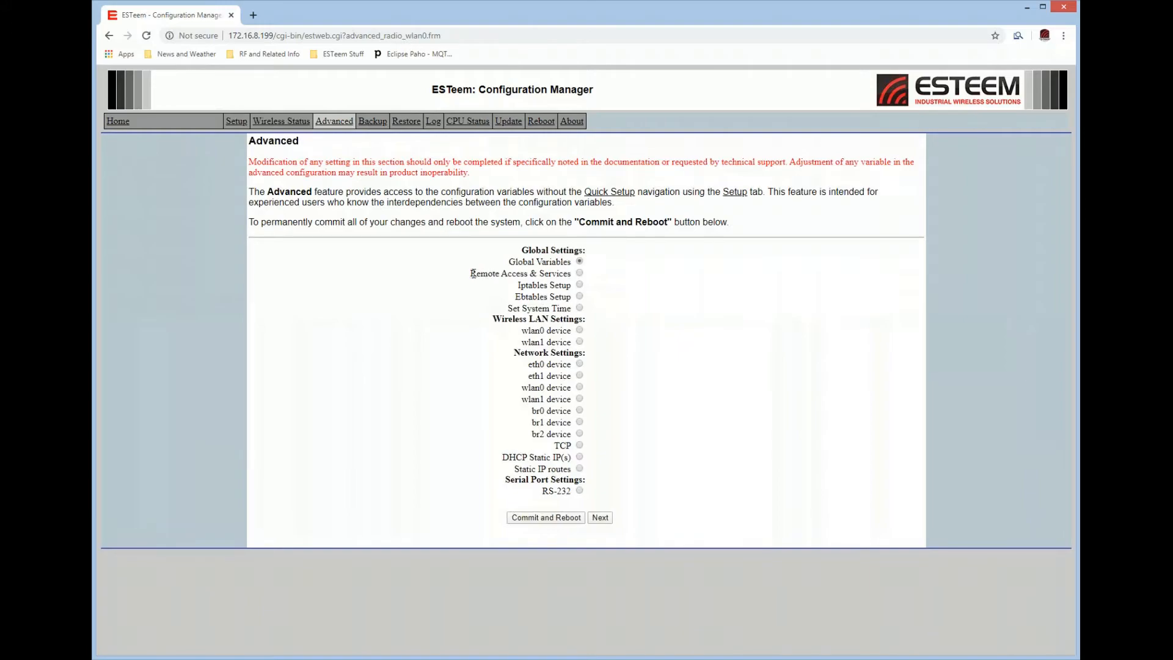
Step: Look over the remaining Global Settings entries and reopen the Global Variables settings
left_click_drag(473, 273, 479, 273)
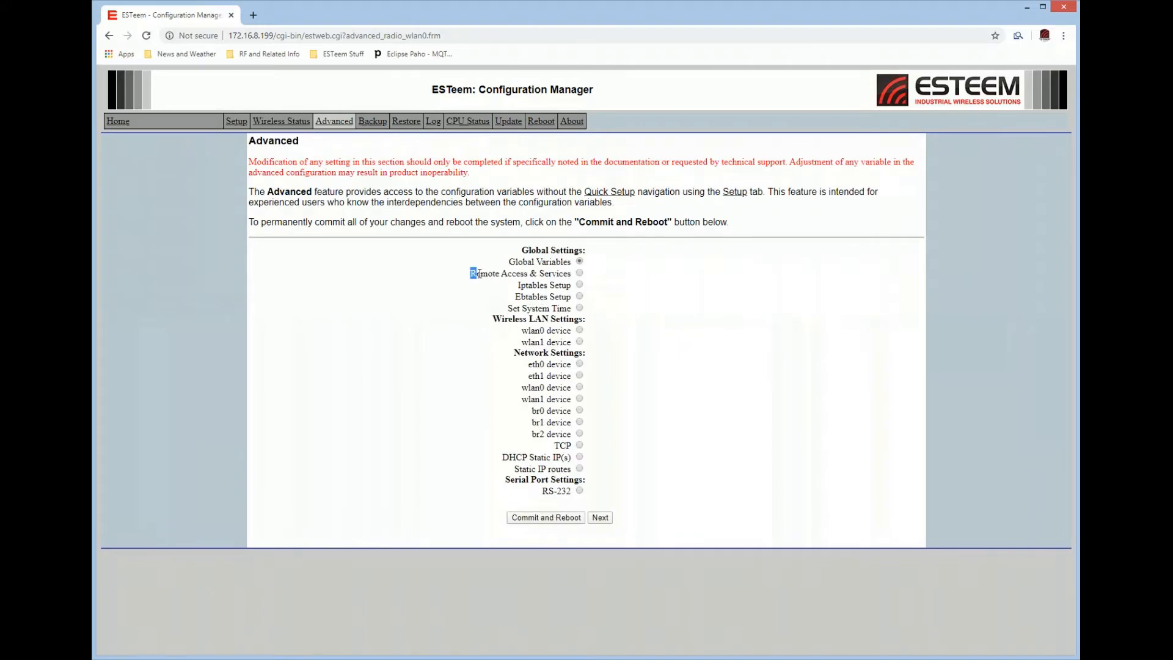
left_click(531, 286)
left_click(579, 307)
left_click(580, 262)
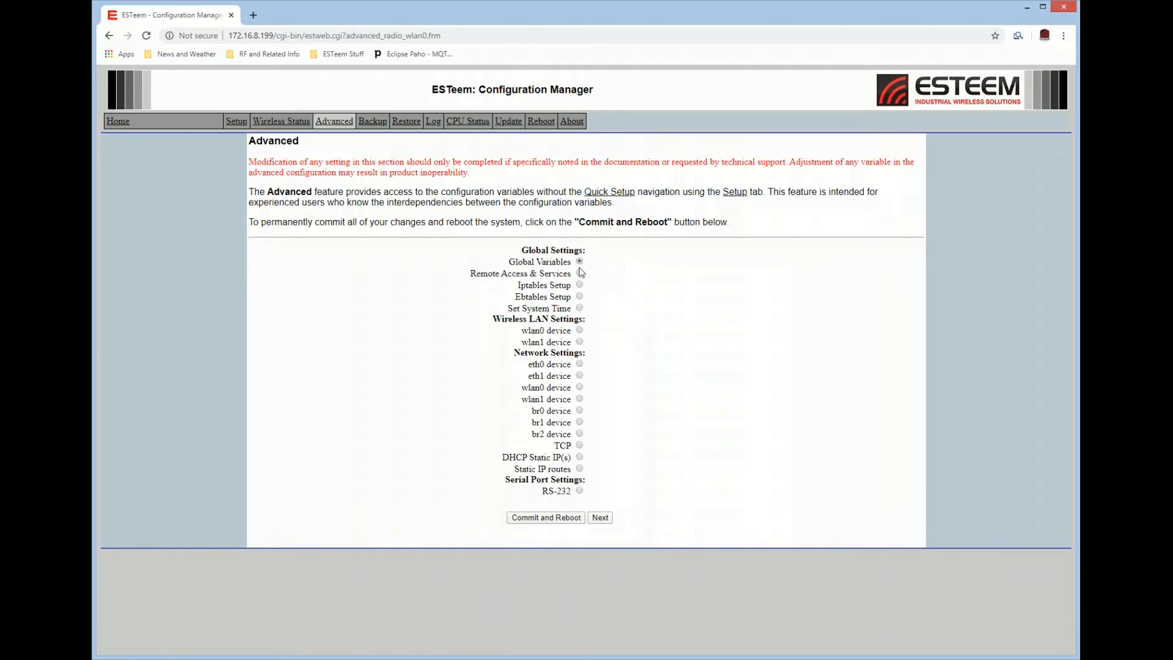
left_click(600, 517)
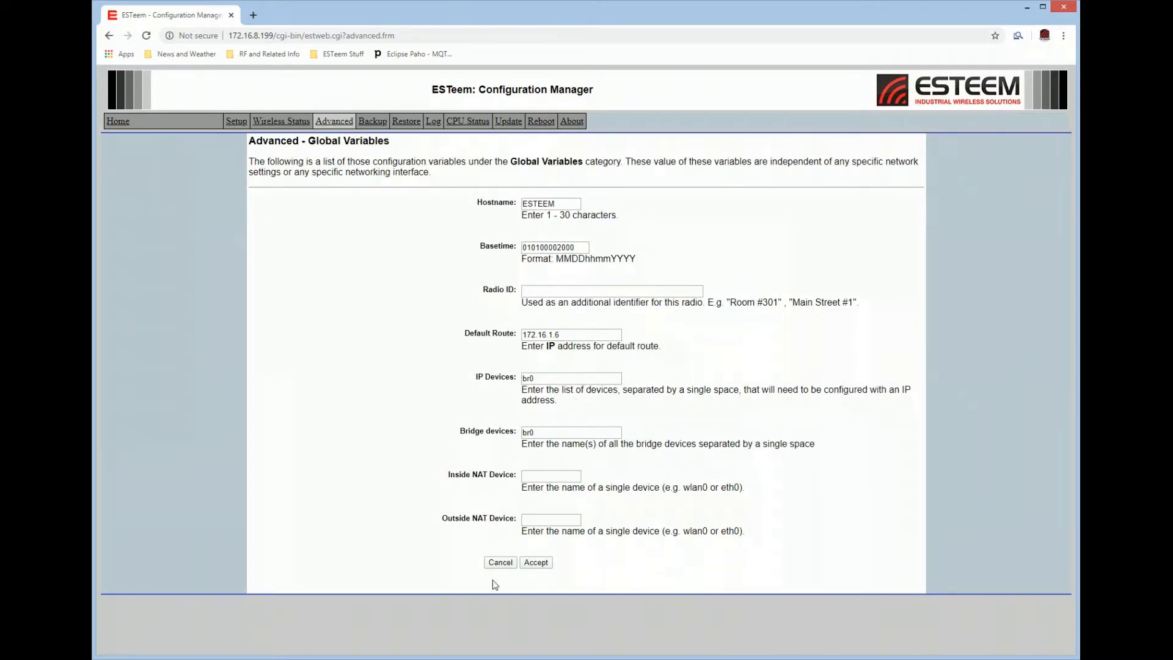
Step: Leave the Global Variables settings without accepting changes and open the network settings of the eth0 device
left_click(503, 563)
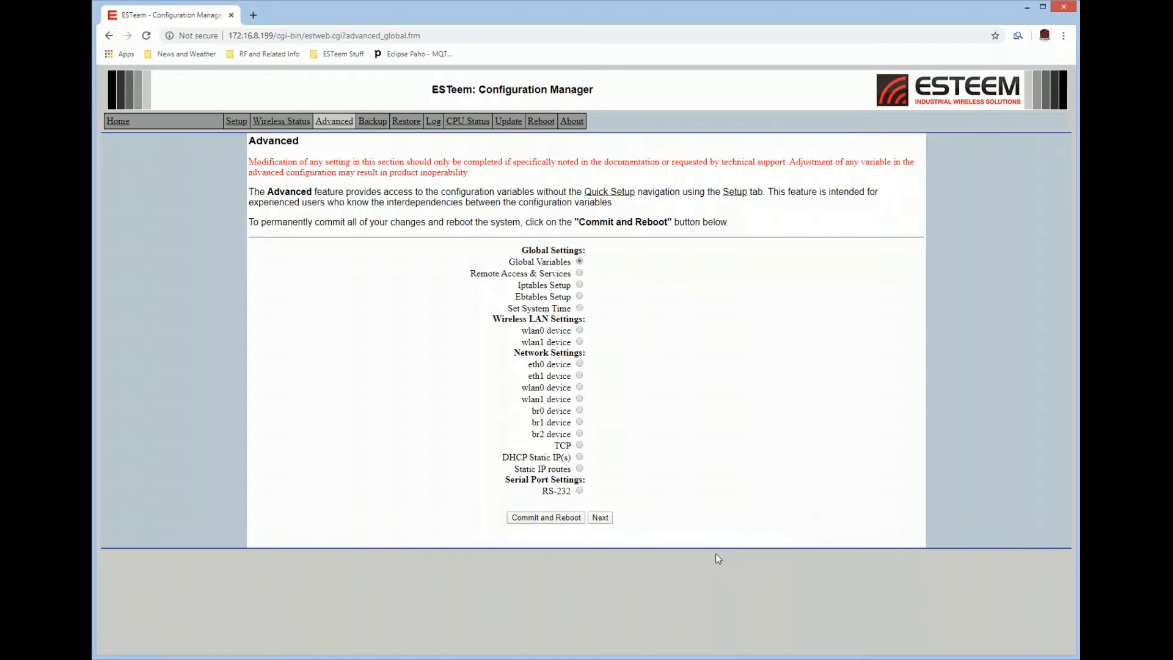
left_click(579, 364)
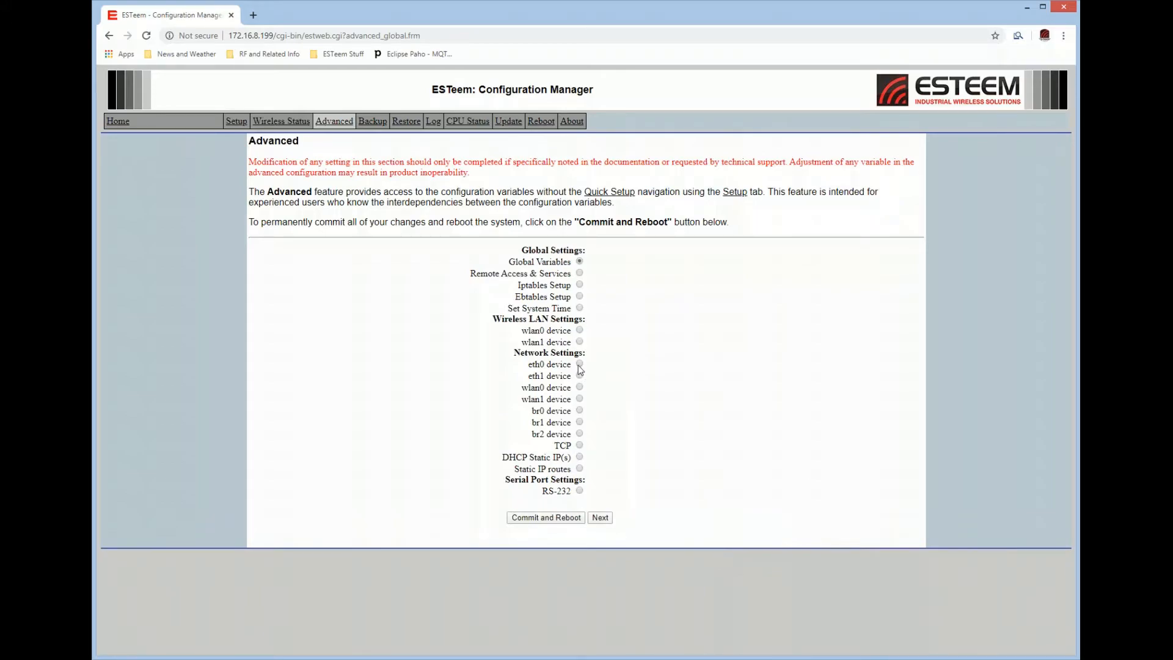
left_click(601, 518)
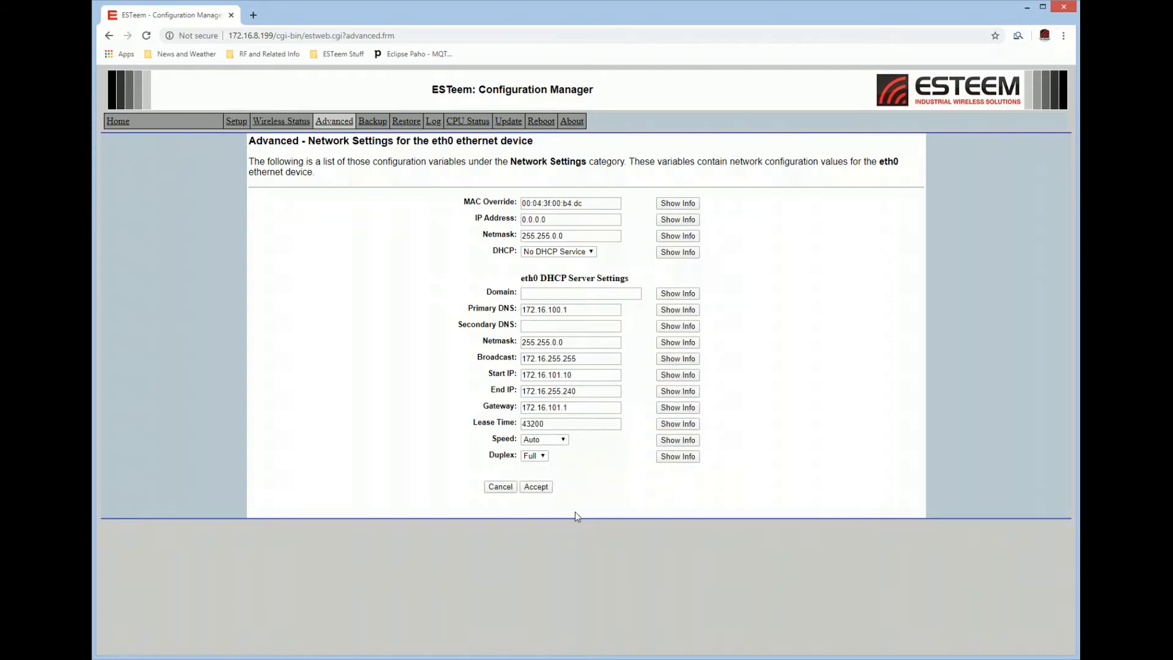
Step: Look over the Speed and Duplex options of the eth0 device and return to the main Advanced page
left_click(568, 444)
left_click(567, 444)
left_click(543, 457)
left_click(544, 460)
left_click(109, 36)
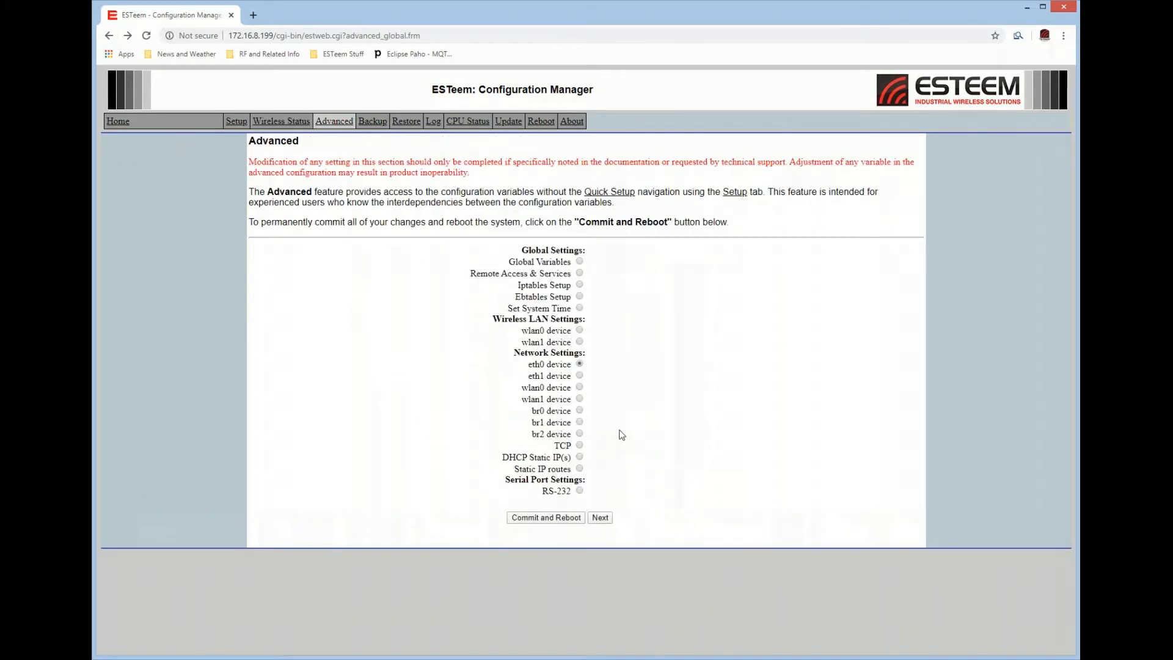
Step: View the Network Settings of the wlan0 wireless device and return to the main Advanced page
left_click(579, 387)
left_click(600, 518)
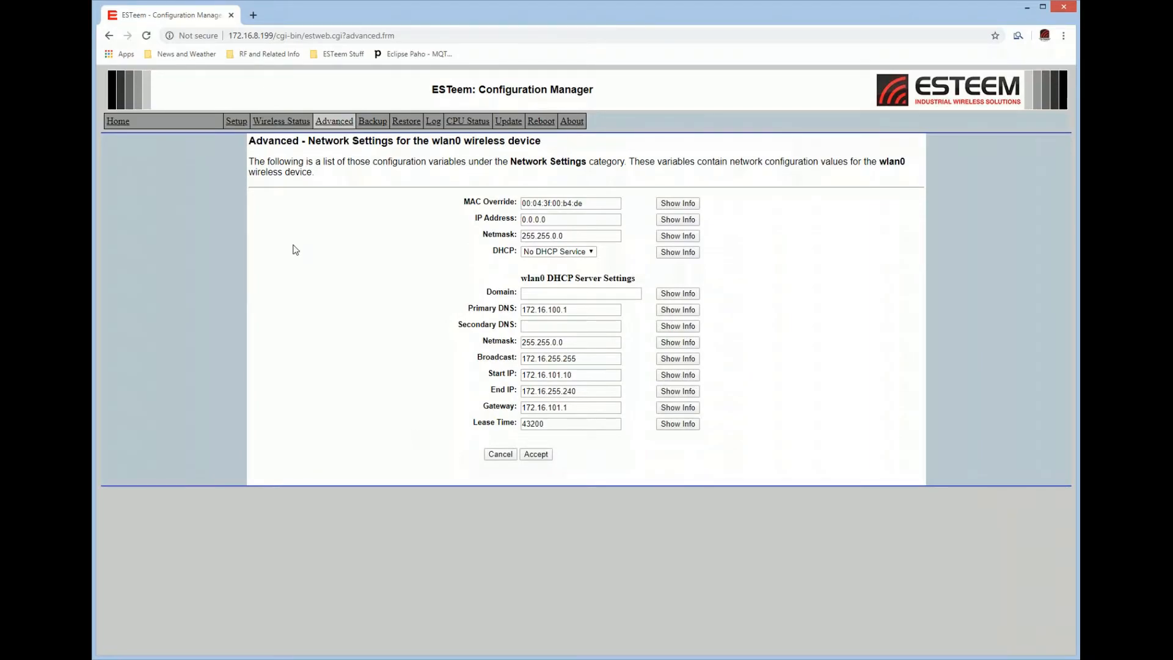
left_click(109, 37)
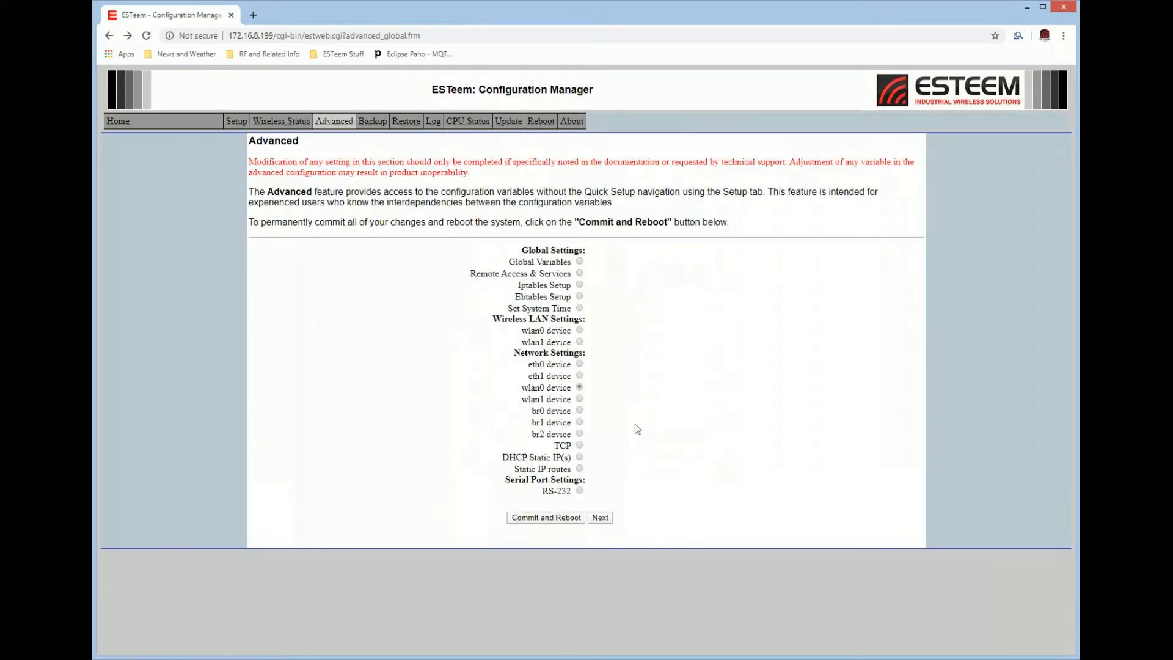
Step: View the Static IP Routes list and return to the main Advanced page
left_click(580, 470)
left_click(601, 517)
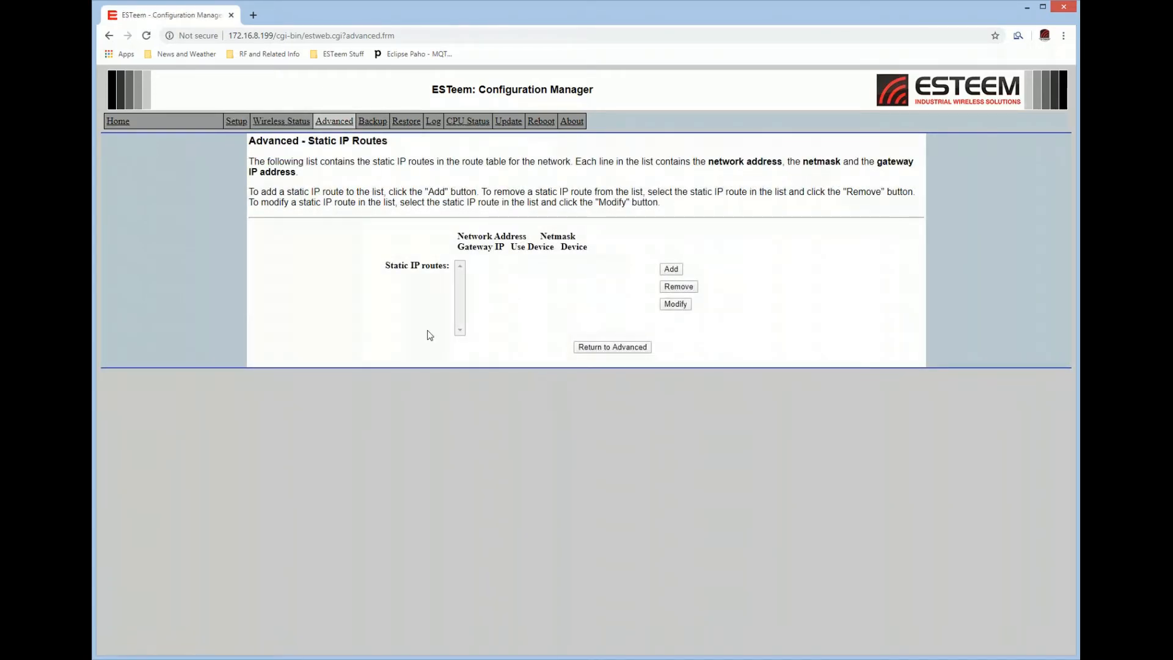
left_click(107, 36)
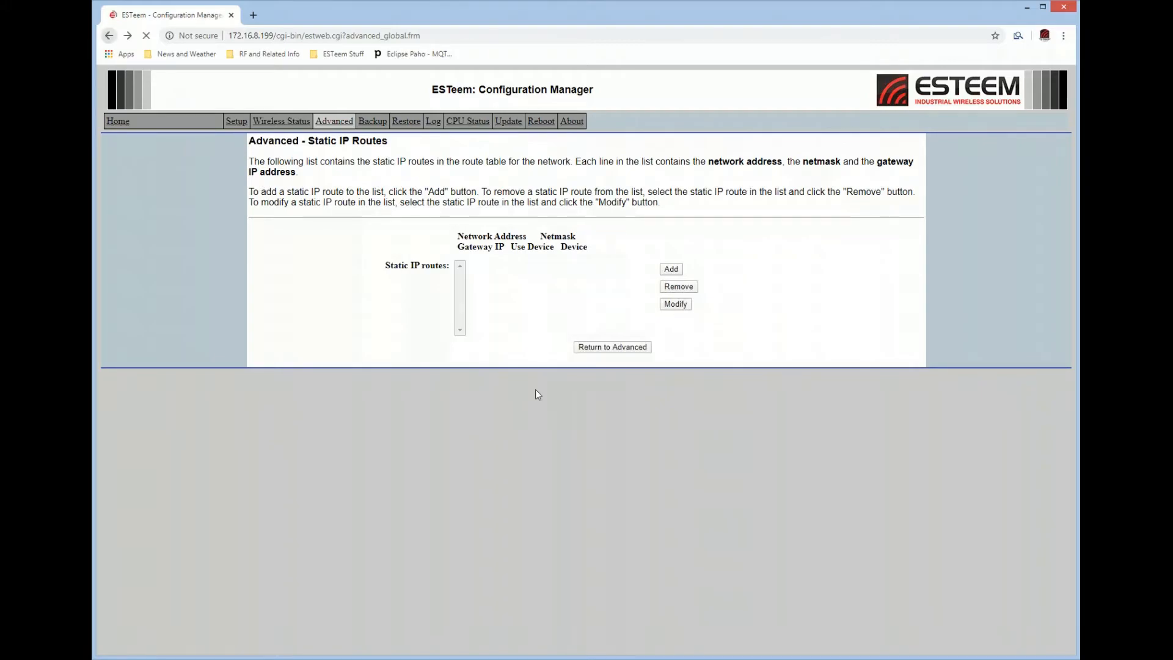
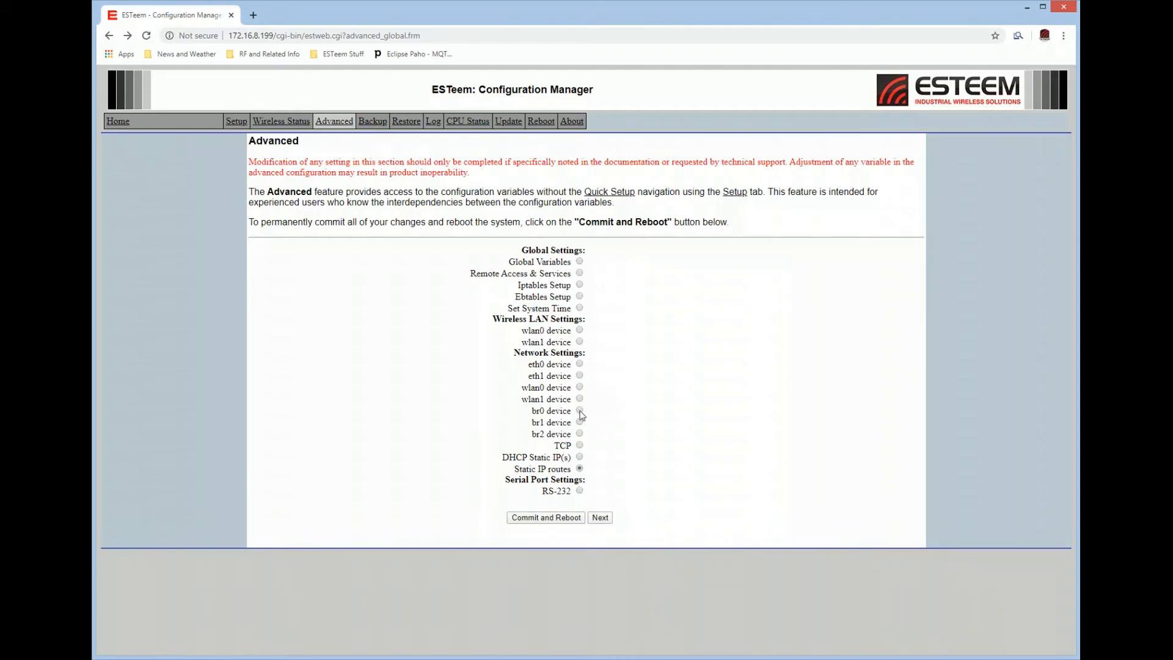
Step: Open the network settings of the br0 bridge device and set Spanning Tree Protocol to Off
left_click(580, 412)
left_click(605, 517)
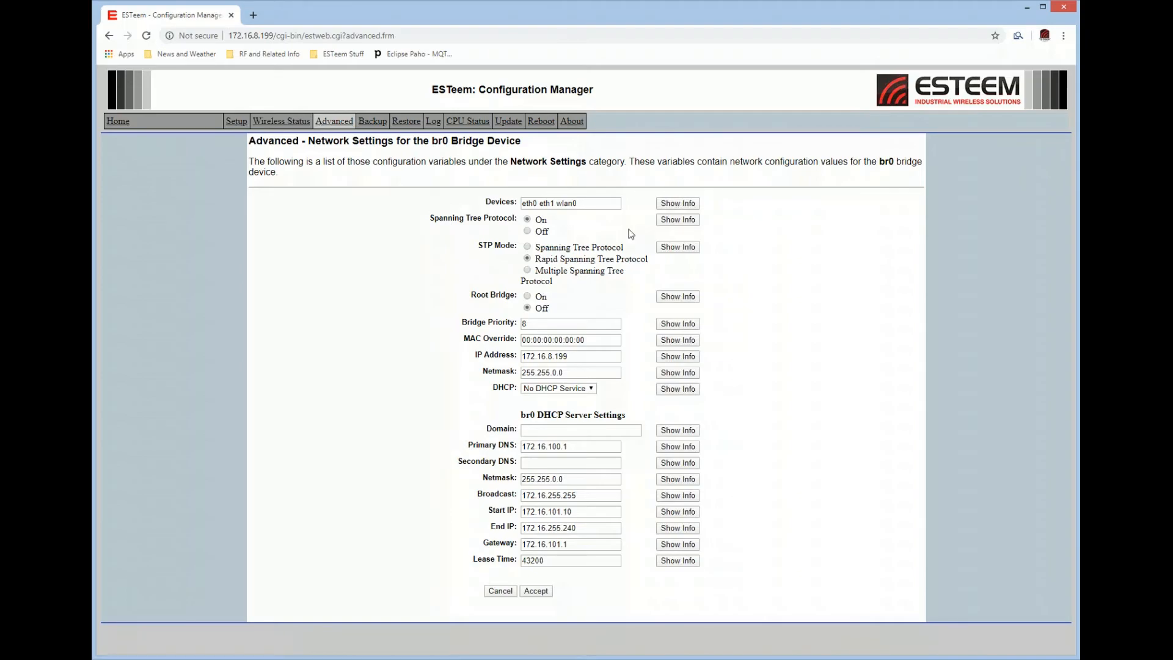
left_click(528, 231)
Step: Enter 1 as the br0 device's Bridge Priority, and replace it with 2
double_click(532, 323)
type("1")
double_click(542, 322)
type("2")
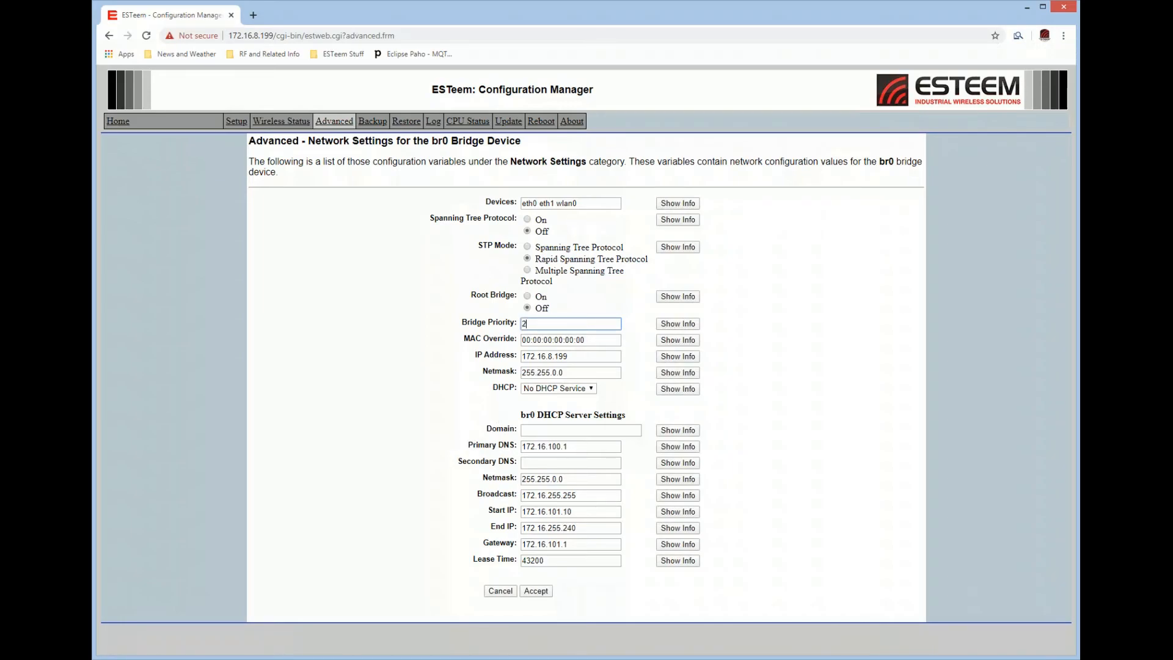